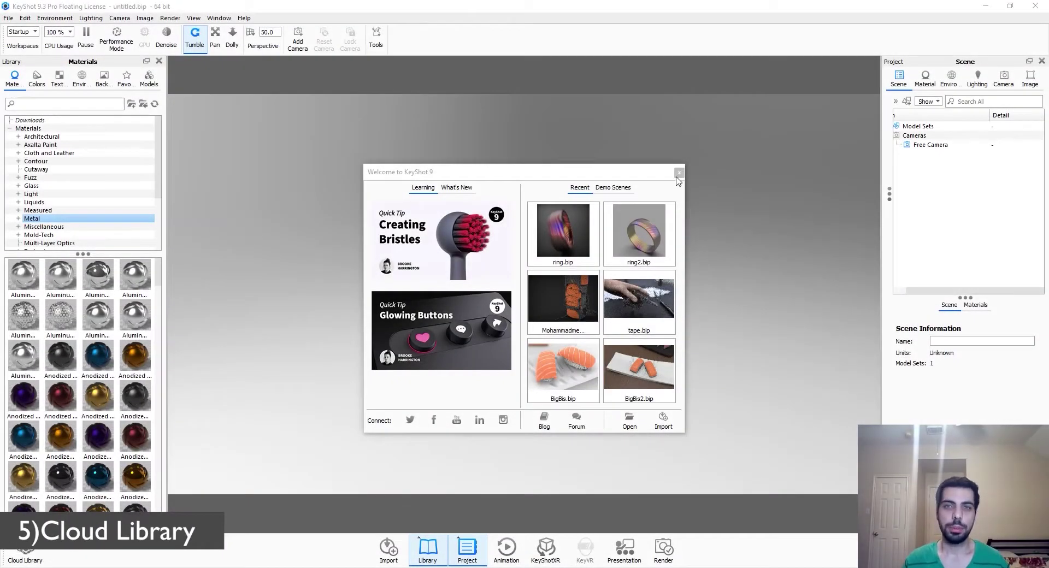
Dismiss the welcome window and browse the Cloud Library's Environments, Backplates, Models and Materials.
{"action": "left_click", "coordinate": [678, 172]}
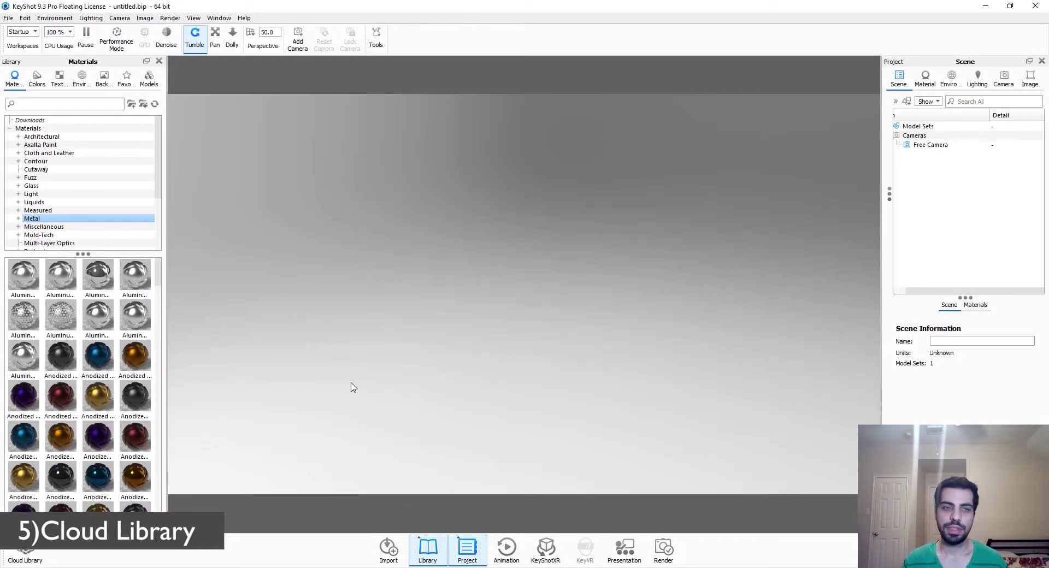
{"action": "left_click", "coordinate": [17, 558]}
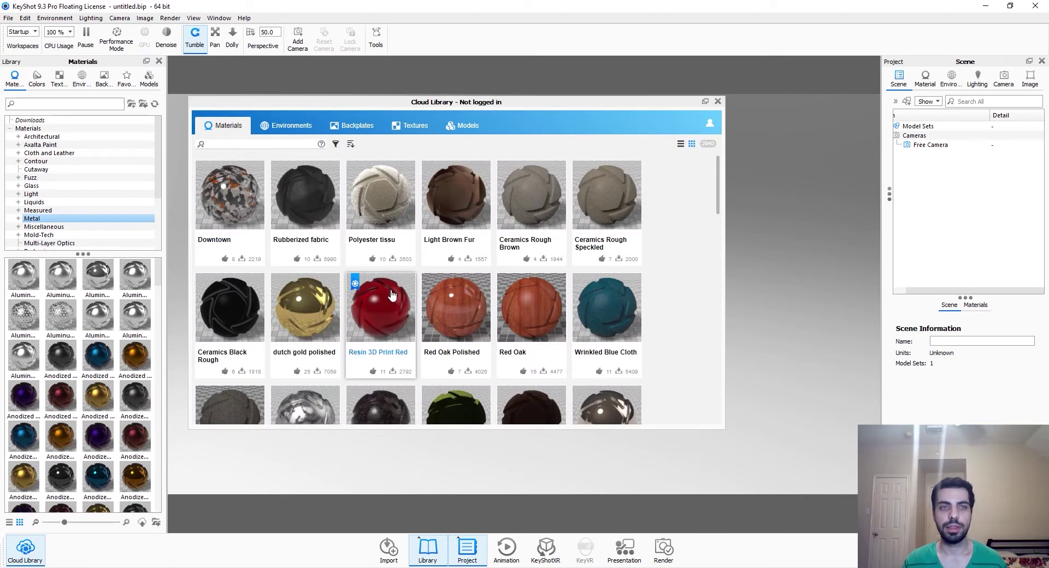
{"action": "left_click", "coordinate": [277, 129]}
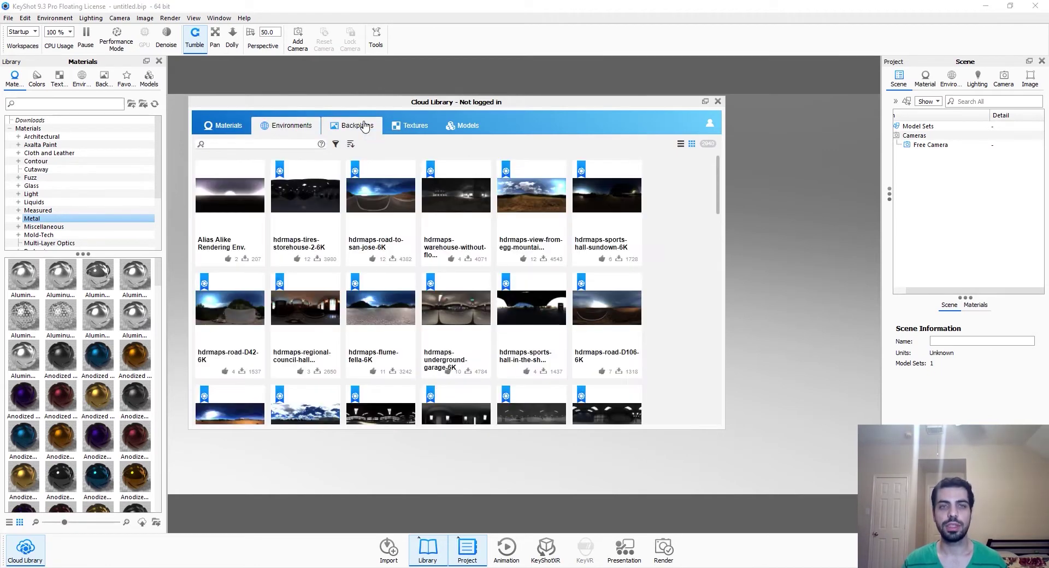
{"action": "left_click", "coordinate": [364, 125]}
{"action": "left_click", "coordinate": [467, 126]}
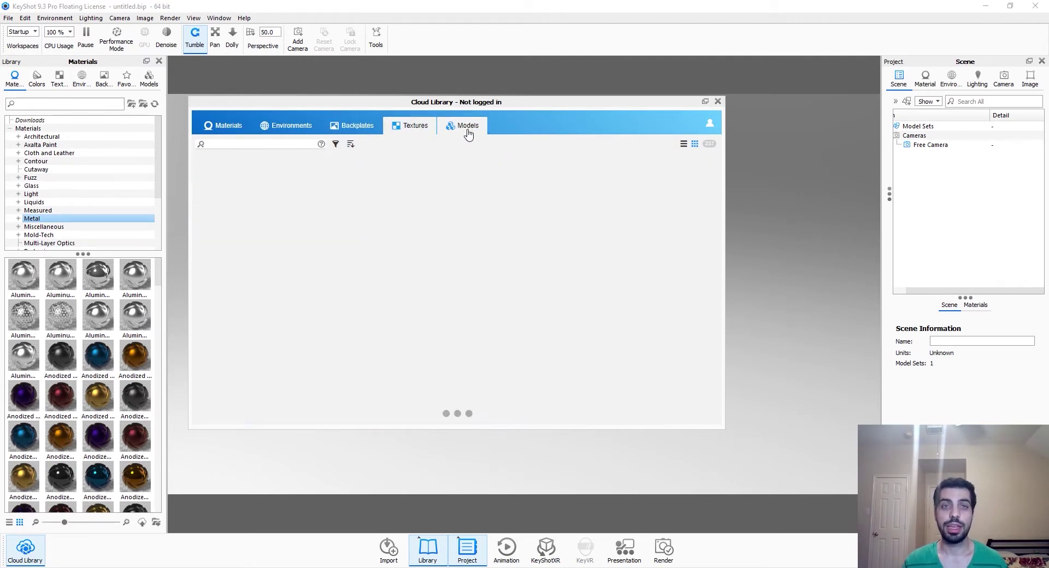
{"action": "left_click", "coordinate": [223, 126]}
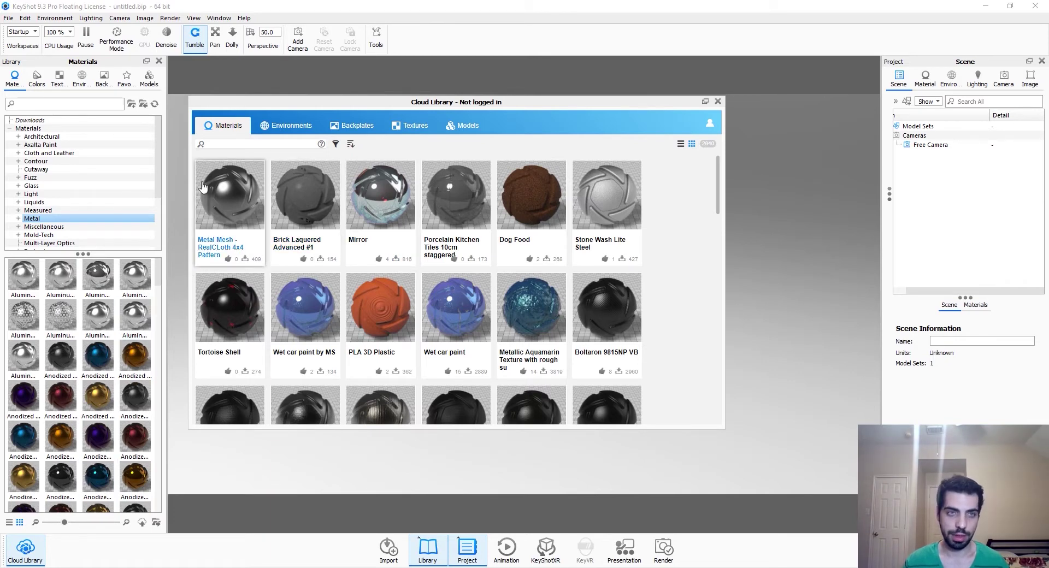
{"action": "left_click", "coordinate": [215, 146]}
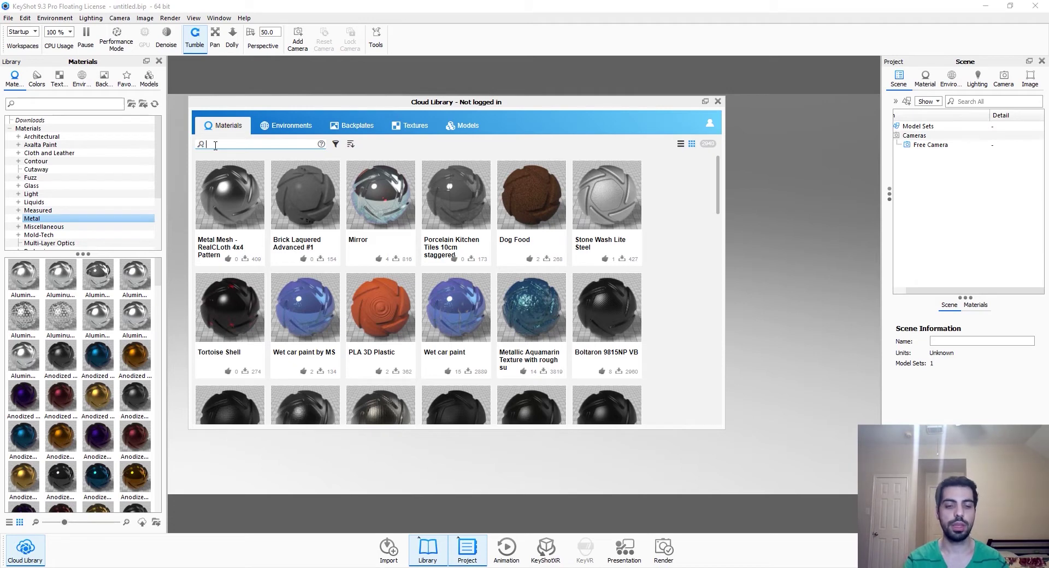
Search the Cloud Library for 'grass', then search Models for 'table'.
{"action": "type", "text": "grass"}
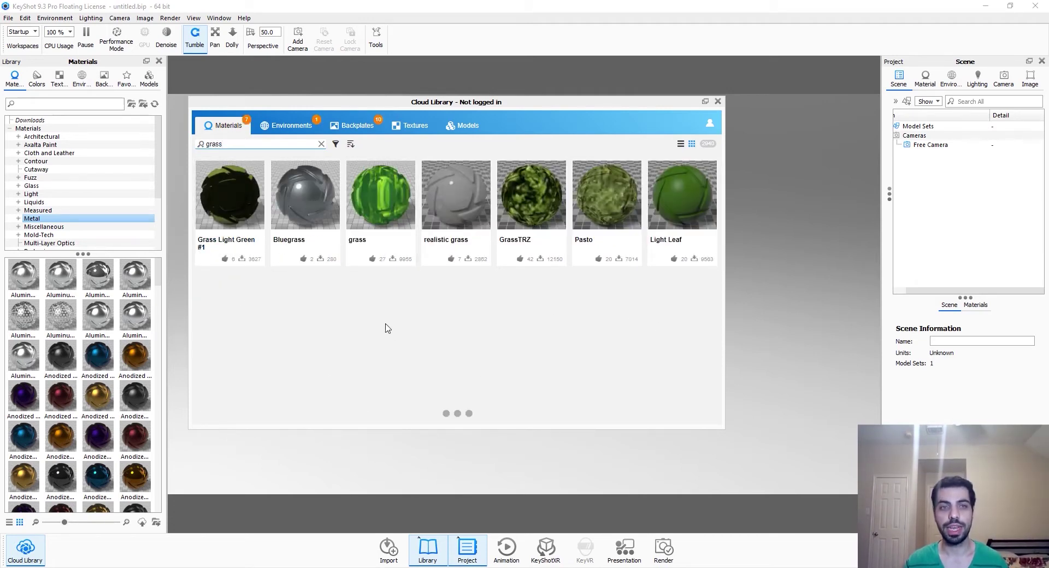
{"action": "left_click", "coordinate": [463, 125]}
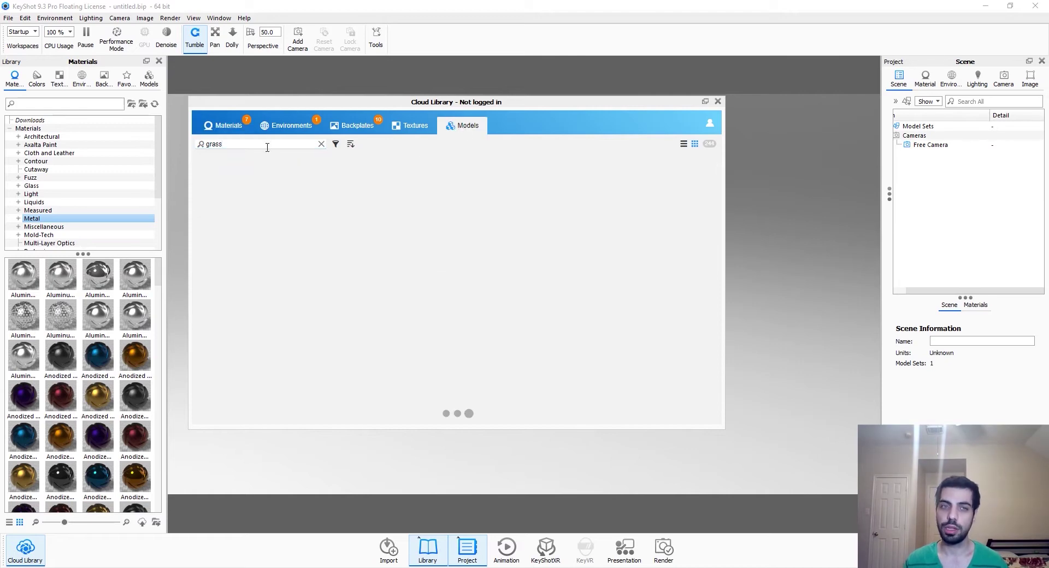
{"action": "left_click_drag", "start_coordinate": [267, 148], "coordinate": [206, 144]}
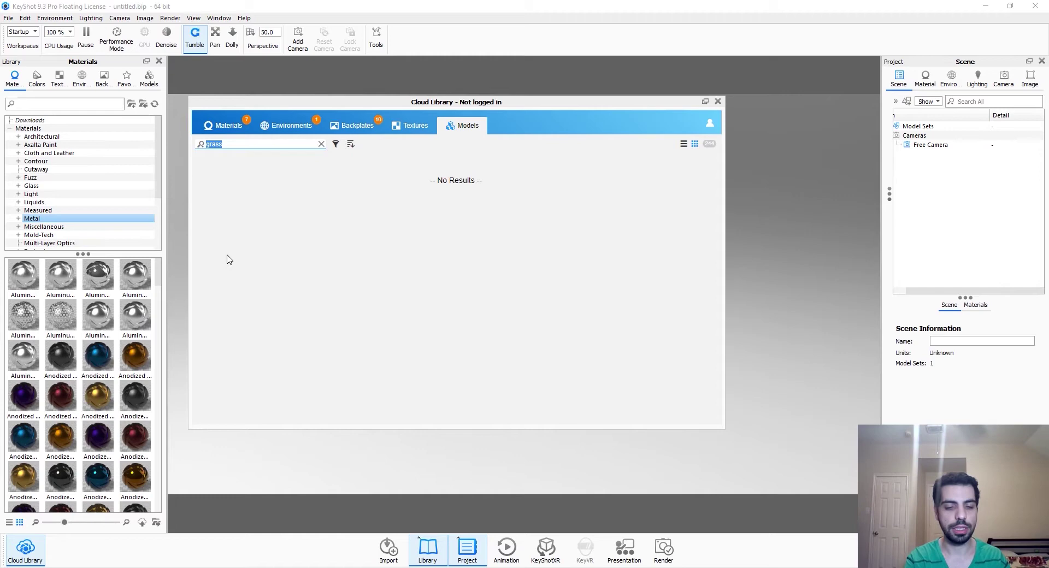
{"action": "type", "text": "table"}
{"action": "key", "text": "Return"}
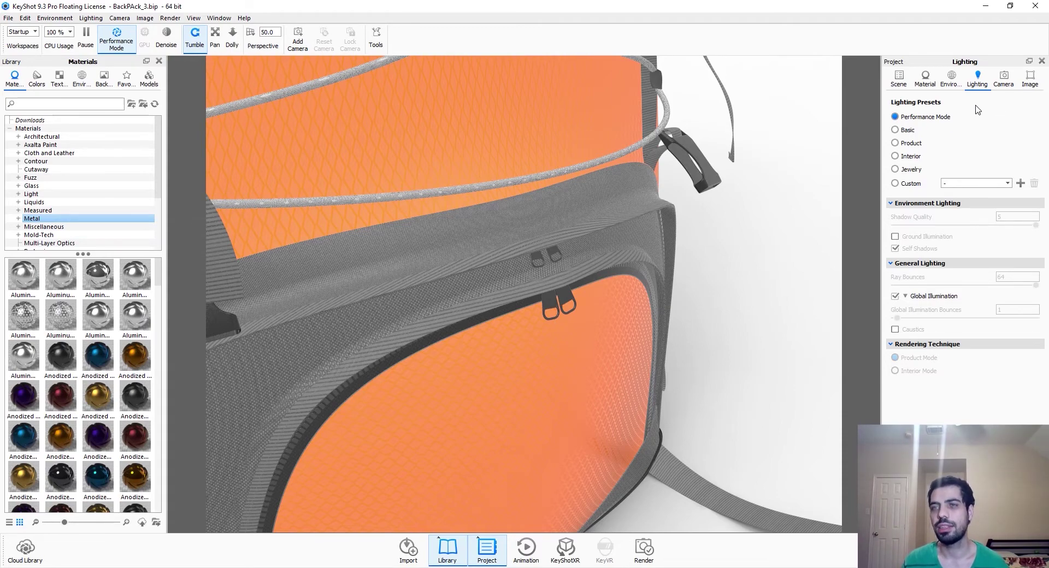
Select the zipper pull, drag it with the Move Tool, then cancel with Esc.
{"action": "left_click", "coordinate": [899, 80]}
{"action": "left_click", "coordinate": [551, 310]}
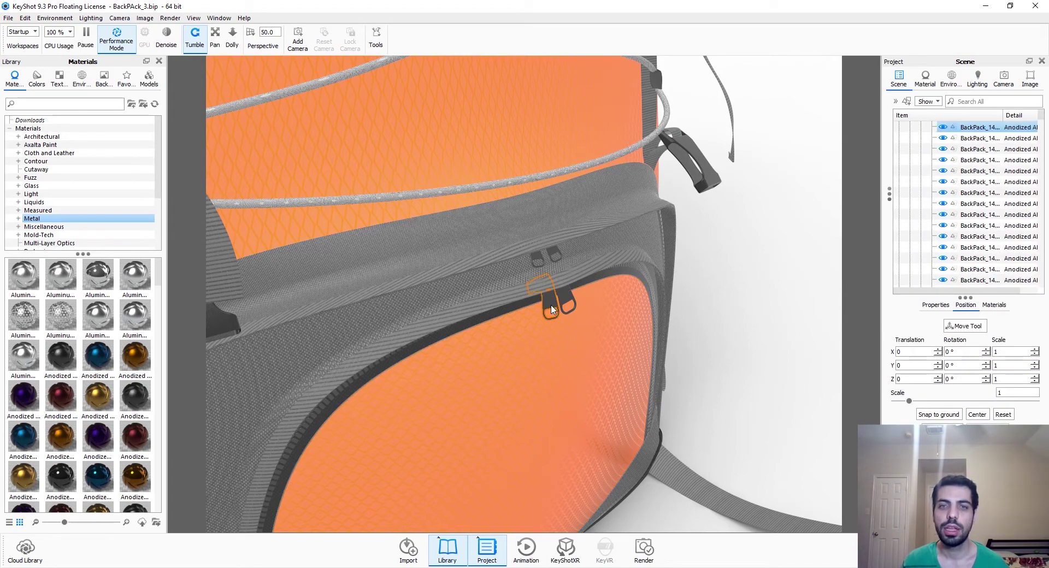
{"action": "left_click", "coordinate": [978, 331]}
{"action": "mouse_move", "coordinate": [601, 307]}
{"action": "left_mouse_down"}
{"action": "mouse_move", "coordinate": [410, 295]}
{"action": "mouse_move", "coordinate": [779, 298]}
{"action": "left_mouse_up"}
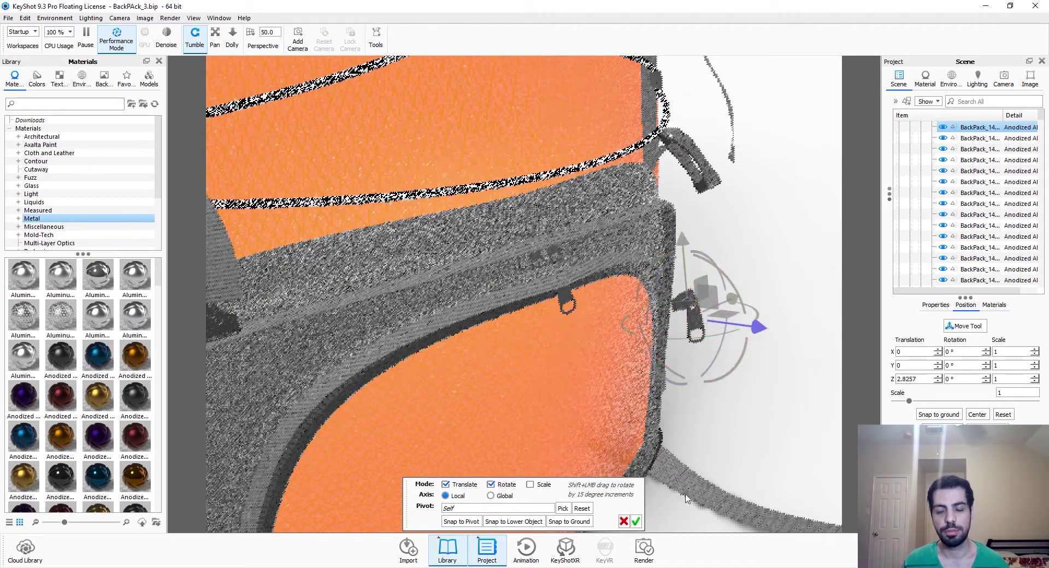
{"action": "key", "text": "Escape"}
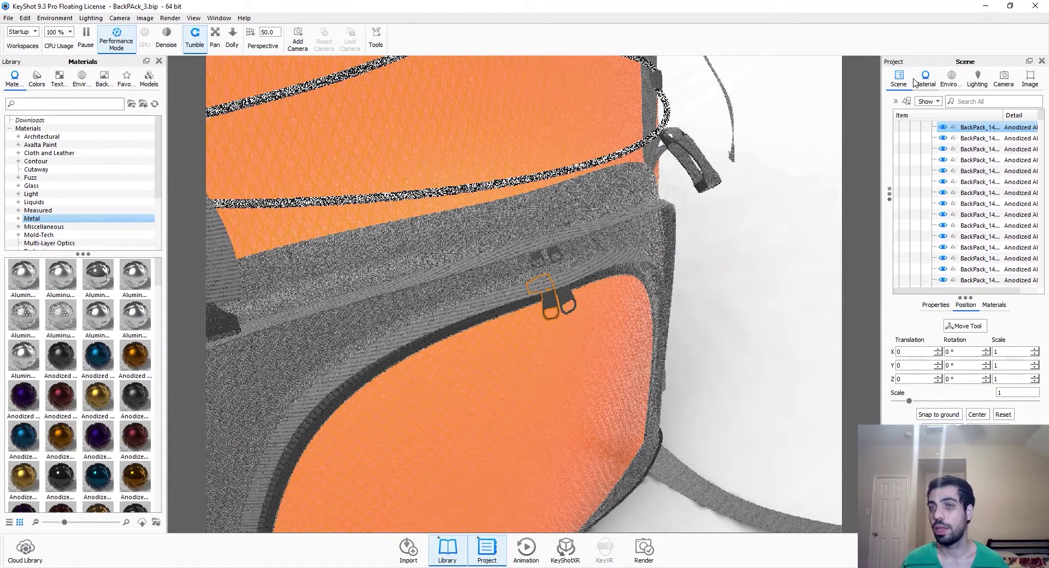
From the Lighting tab, drag the zipper pull with move handles, then cancel the move.
{"action": "left_click", "coordinate": [977, 78]}
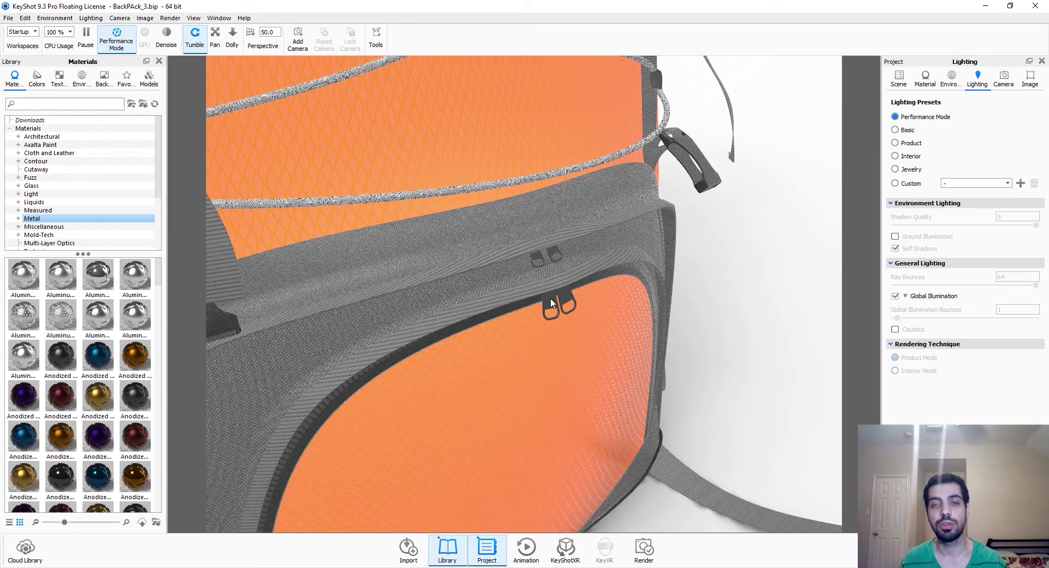
{"action": "left_click", "coordinate": [550, 299]}
{"action": "left_click_drag", "start_coordinate": [603, 299], "coordinate": [787, 363]}
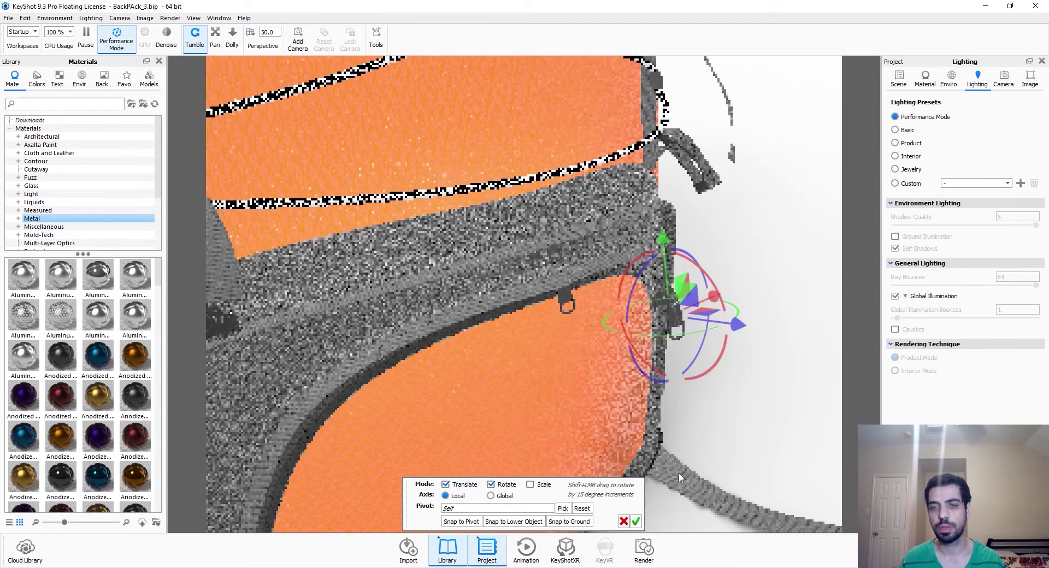
{"action": "key", "text": "Escape"}
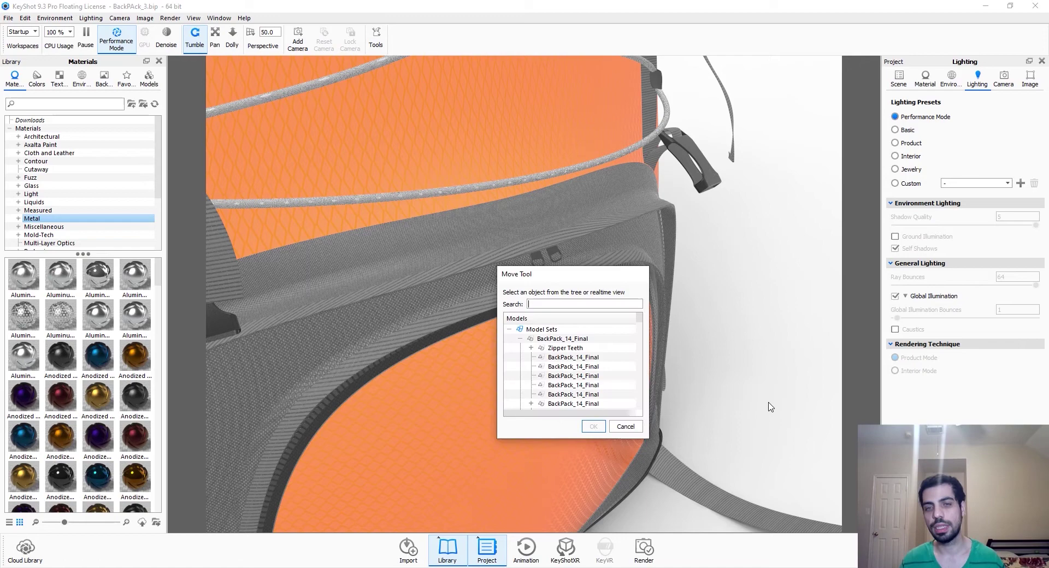
Open the Move Tool's parts picker, collapse Zipper Teeth, and scroll the list.
{"action": "left_click", "coordinate": [531, 351]}
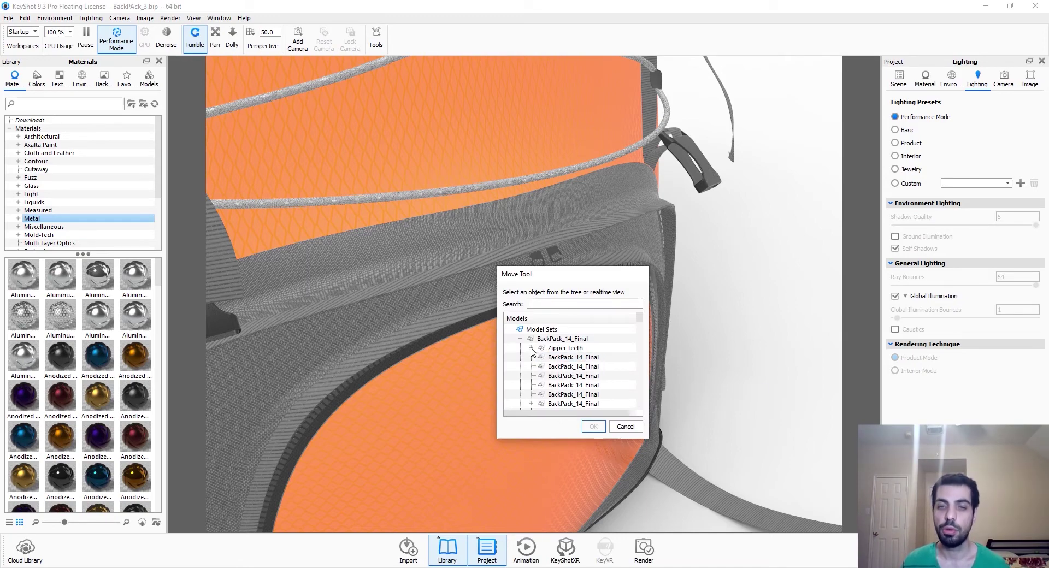
{"action": "left_click", "coordinate": [568, 348]}
{"action": "scroll", "coordinate": [581, 354], "scroll_direction": "down", "scroll_amount": 2}
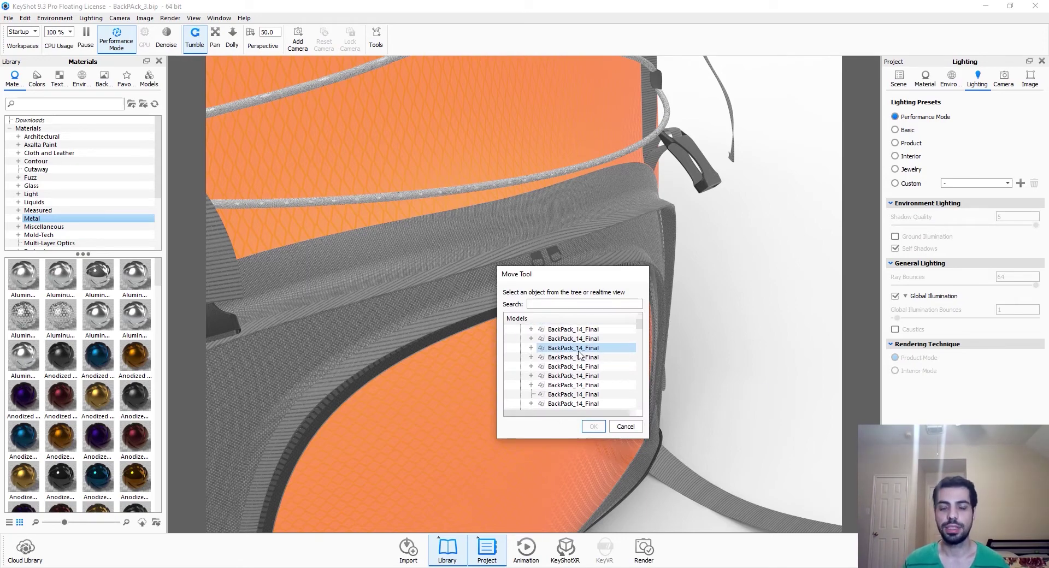
{"action": "scroll", "coordinate": [580, 354], "scroll_direction": "down", "scroll_amount": 2}
{"action": "scroll", "coordinate": [580, 354], "scroll_direction": "up", "scroll_amount": 3}
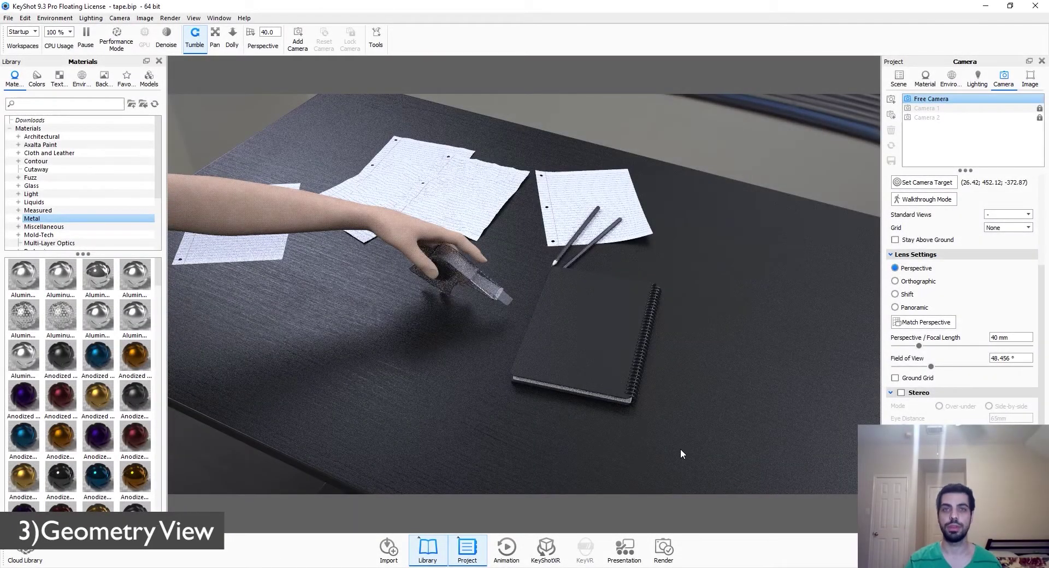
Show the HUD statistics with H, enable Performance Mode, and orbit the desk scene.
{"action": "key", "text": "h"}
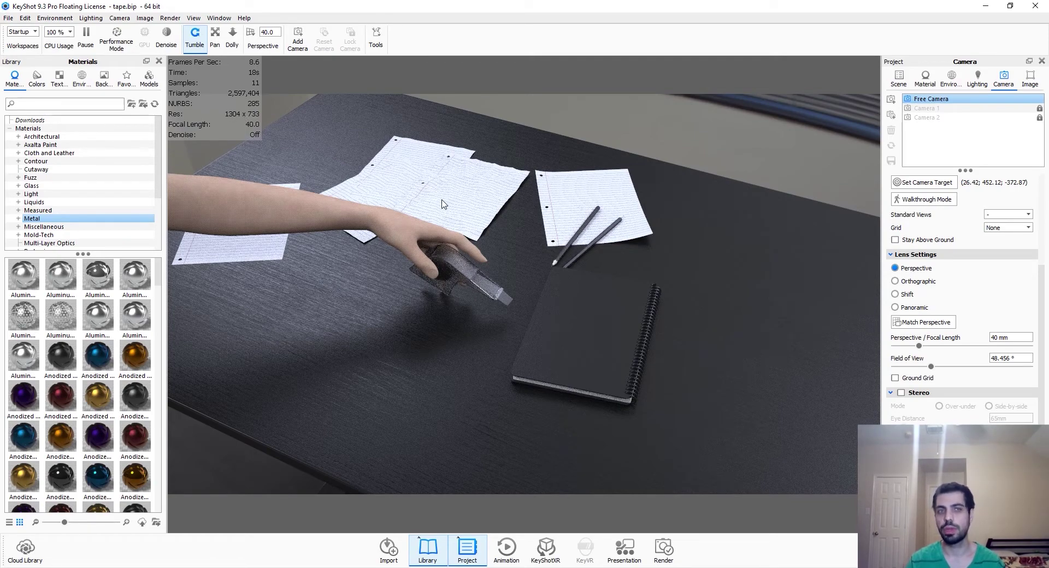
{"action": "mouse_move", "coordinate": [473, 332]}
{"action": "left_mouse_down"}
{"action": "mouse_move", "coordinate": [806, 314]}
{"action": "mouse_move", "coordinate": [581, 342]}
{"action": "mouse_move", "coordinate": [221, 321]}
{"action": "mouse_move", "coordinate": [168, 271]}
{"action": "mouse_move", "coordinate": [448, 289]}
{"action": "mouse_move", "coordinate": [469, 329]}
{"action": "mouse_move", "coordinate": [522, 356]}
{"action": "mouse_move", "coordinate": [468, 329]}
{"action": "mouse_move", "coordinate": [542, 346]}
{"action": "mouse_move", "coordinate": [494, 255]}
{"action": "mouse_move", "coordinate": [491, 284]}
{"action": "mouse_move", "coordinate": [502, 288]}
{"action": "left_mouse_up"}
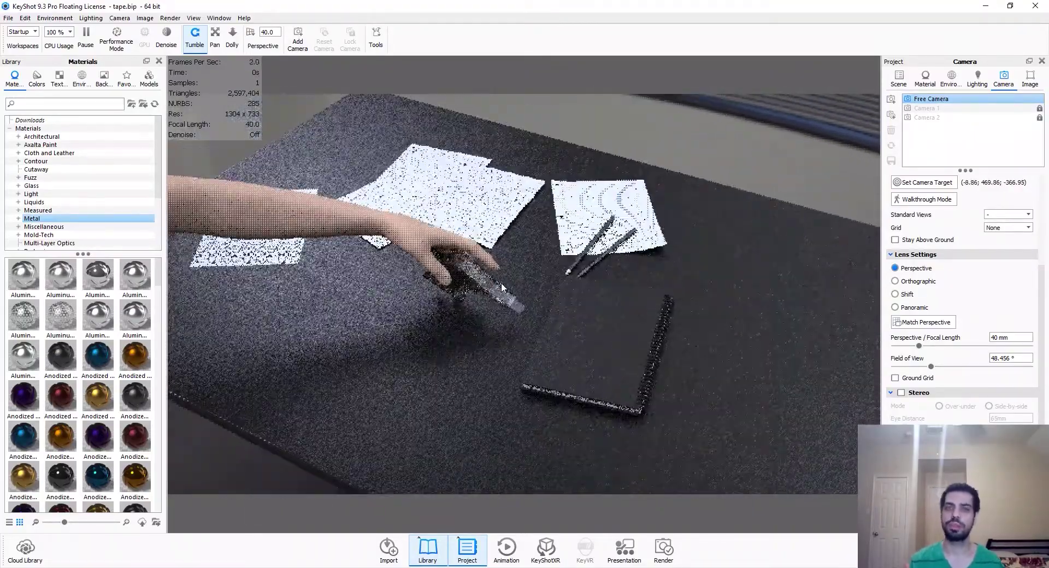
{"action": "left_click", "coordinate": [117, 37]}
{"action": "mouse_move", "coordinate": [441, 219]}
{"action": "left_mouse_down"}
{"action": "mouse_move", "coordinate": [532, 243]}
{"action": "mouse_move", "coordinate": [426, 251]}
{"action": "left_mouse_up"}
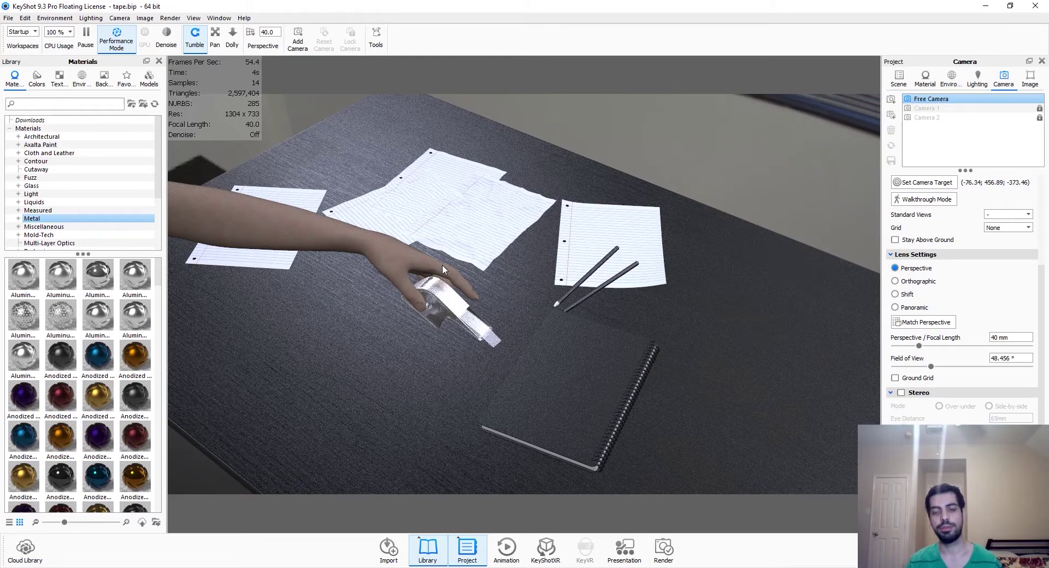
Open the wireframe Geometry View with O and orbit and zoom it.
{"action": "key", "text": "o"}
{"action": "left_click_drag", "start_coordinate": [430, 273], "coordinate": [412, 267]}
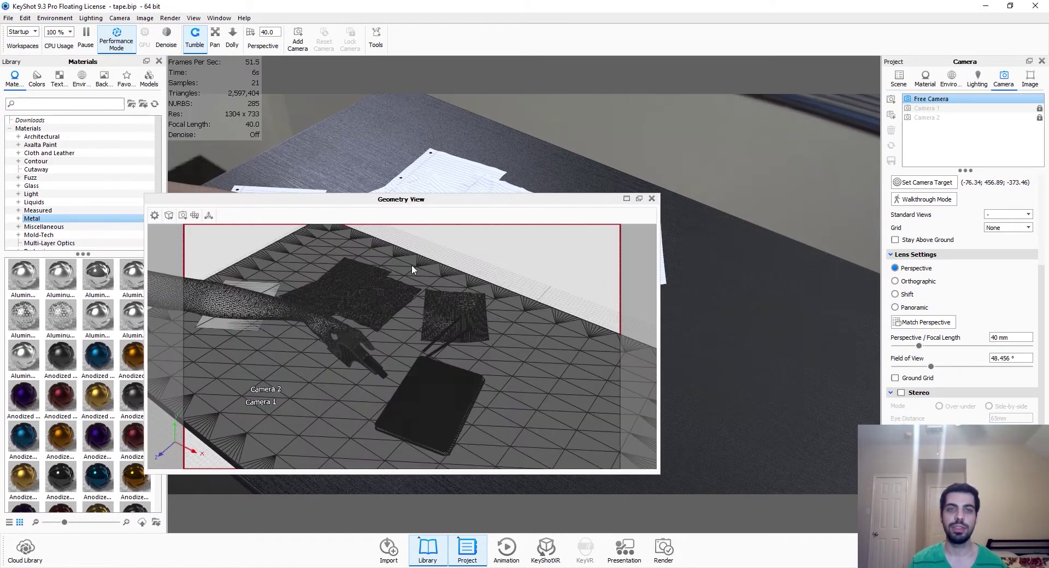
{"action": "mouse_move", "coordinate": [457, 375]}
{"action": "left_mouse_down"}
{"action": "mouse_move", "coordinate": [375, 366]}
{"action": "mouse_move", "coordinate": [422, 350]}
{"action": "mouse_move", "coordinate": [303, 338]}
{"action": "mouse_move", "coordinate": [441, 388]}
{"action": "mouse_move", "coordinate": [568, 396]}
{"action": "mouse_move", "coordinate": [419, 408]}
{"action": "mouse_move", "coordinate": [444, 339]}
{"action": "mouse_move", "coordinate": [449, 369]}
{"action": "mouse_move", "coordinate": [406, 376]}
{"action": "mouse_move", "coordinate": [304, 343]}
{"action": "mouse_move", "coordinate": [296, 281]}
{"action": "left_mouse_up"}
{"action": "scroll", "coordinate": [443, 346], "scroll_direction": "down", "scroll_amount": 3}
{"action": "scroll", "coordinate": [444, 345], "scroll_direction": "down", "scroll_amount": 3}
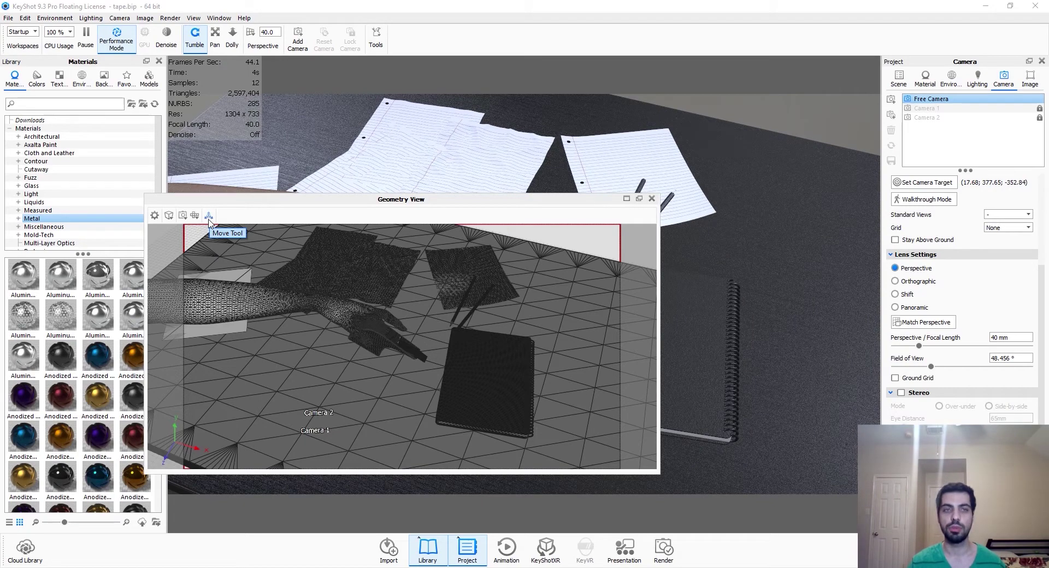
Trial-move Tape_Dispencer, cancel the move, and close Geometry View.
{"action": "left_click", "coordinate": [208, 216]}
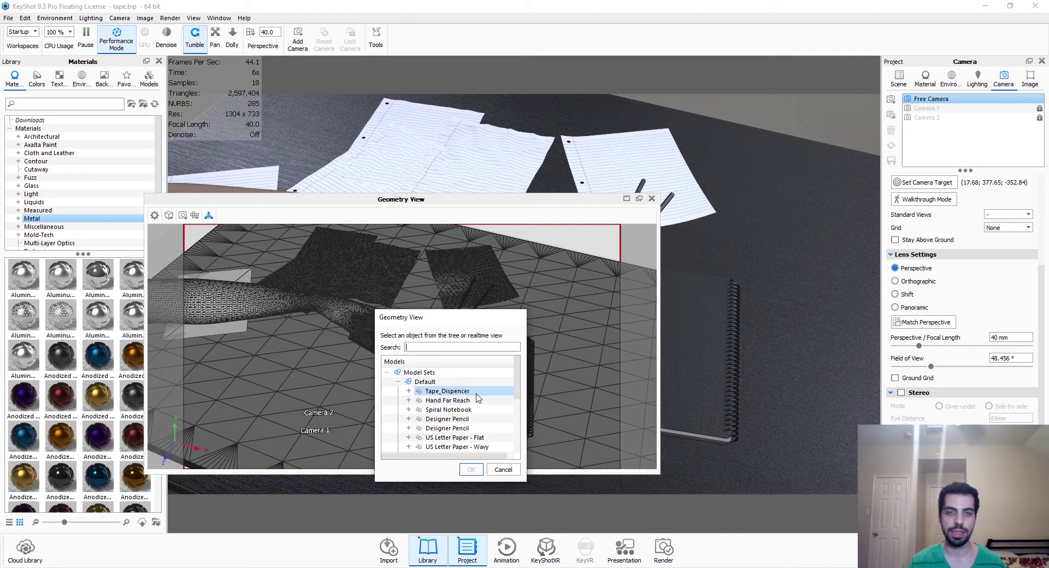
{"action": "left_click", "coordinate": [478, 391]}
{"action": "left_click", "coordinate": [471, 470]}
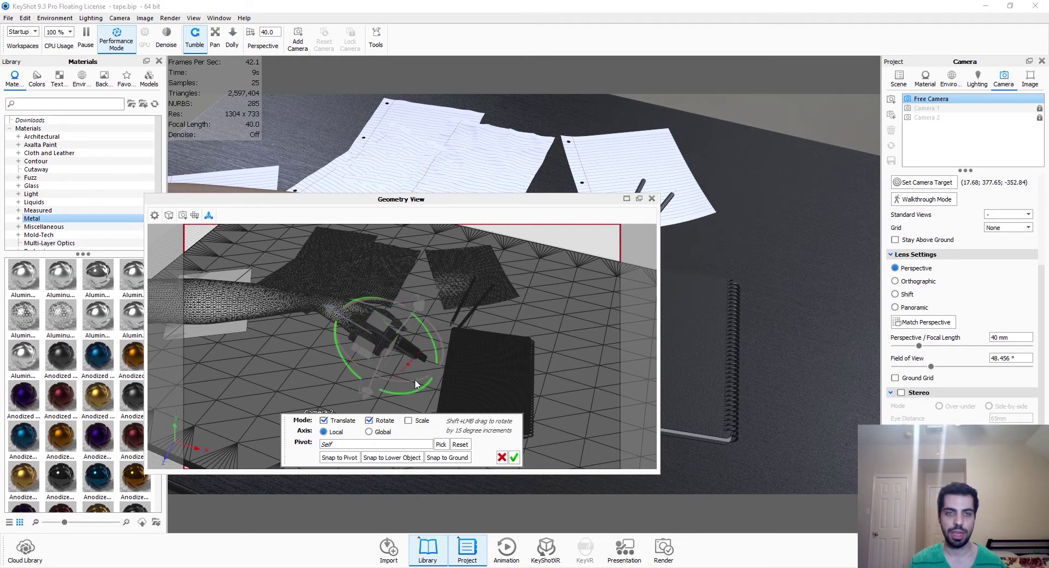
{"action": "left_click_drag", "start_coordinate": [366, 392], "coordinate": [452, 335]}
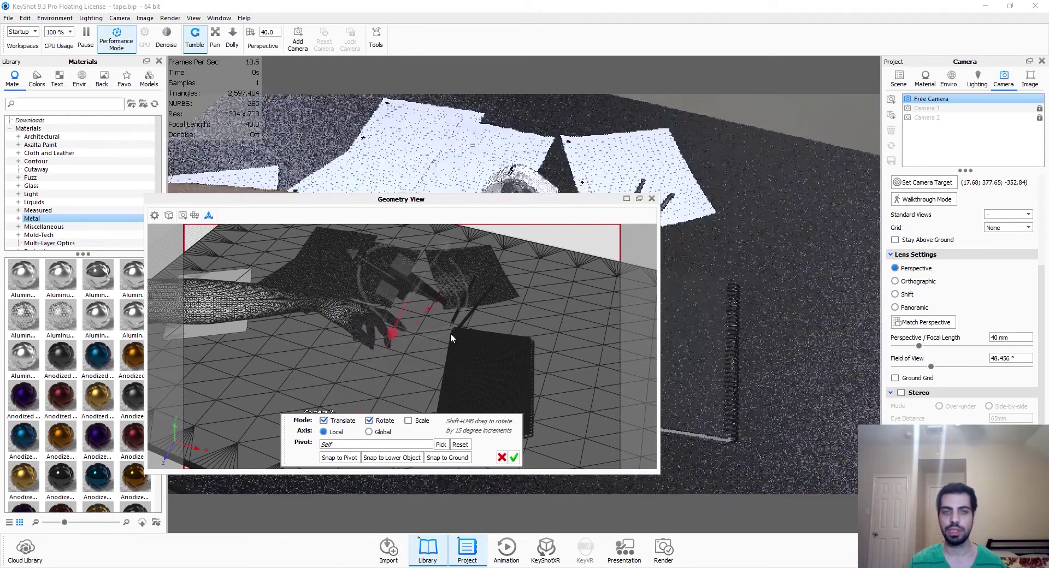
{"action": "left_click", "coordinate": [502, 458]}
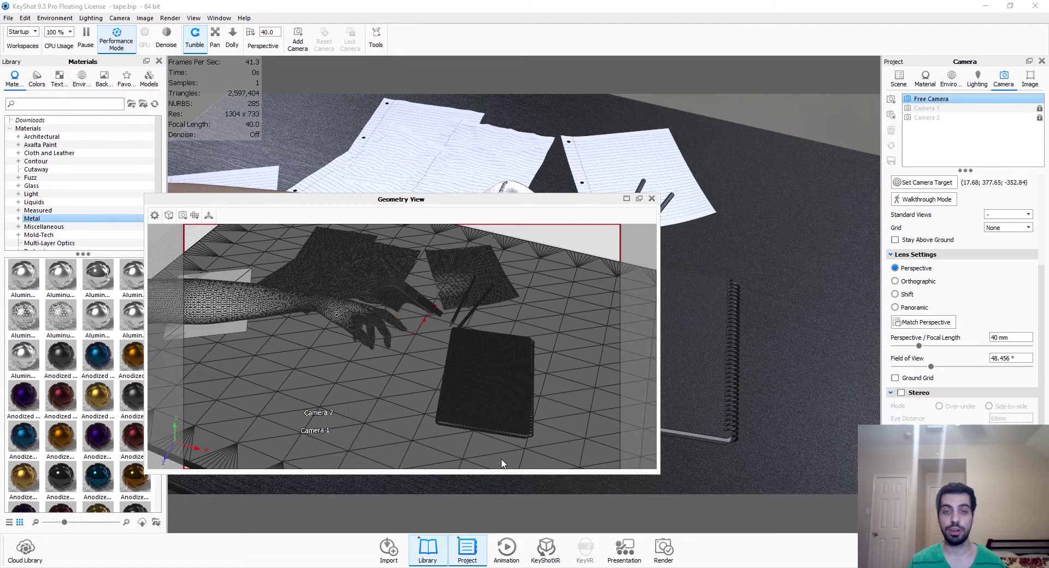
{"action": "left_click", "coordinate": [651, 198]}
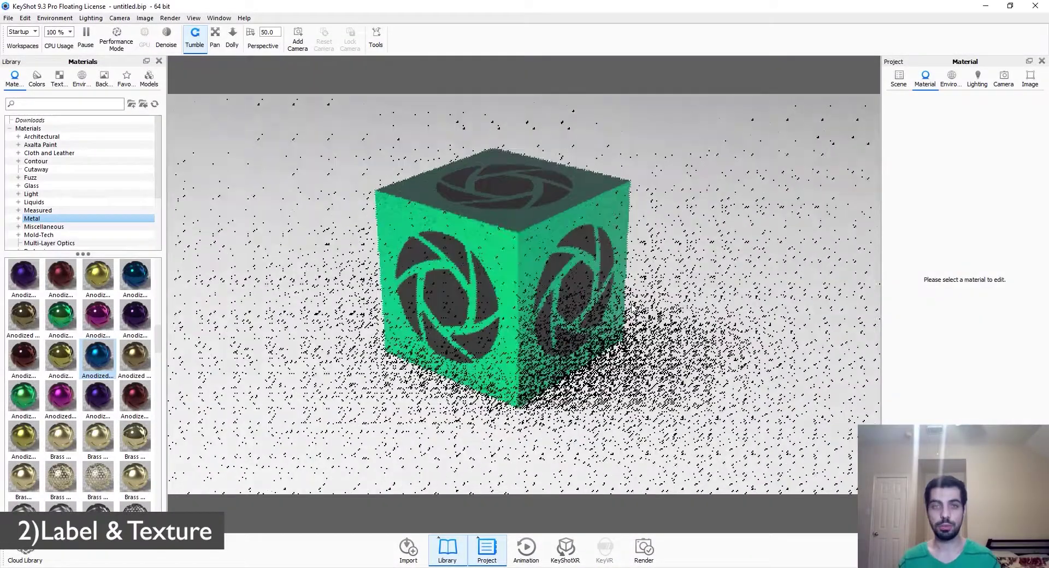
Orbit around the cube and drop the purple Anodized material onto it.
{"action": "mouse_move", "coordinate": [595, 319]}
{"action": "left_mouse_down"}
{"action": "mouse_move", "coordinate": [585, 294]}
{"action": "mouse_move", "coordinate": [539, 259]}
{"action": "left_mouse_up"}
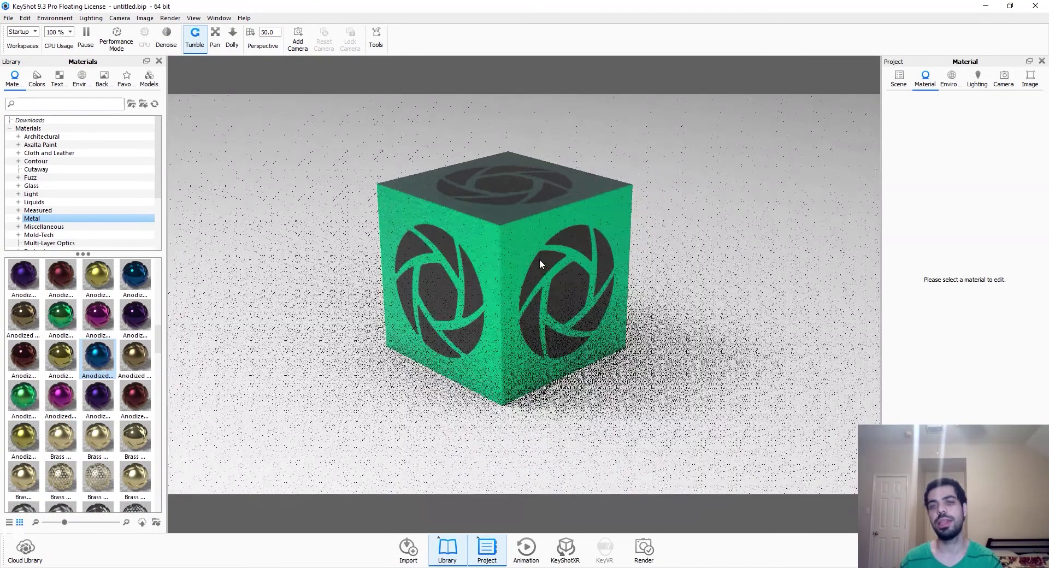
{"action": "left_click_drag", "start_coordinate": [614, 265], "coordinate": [579, 261]}
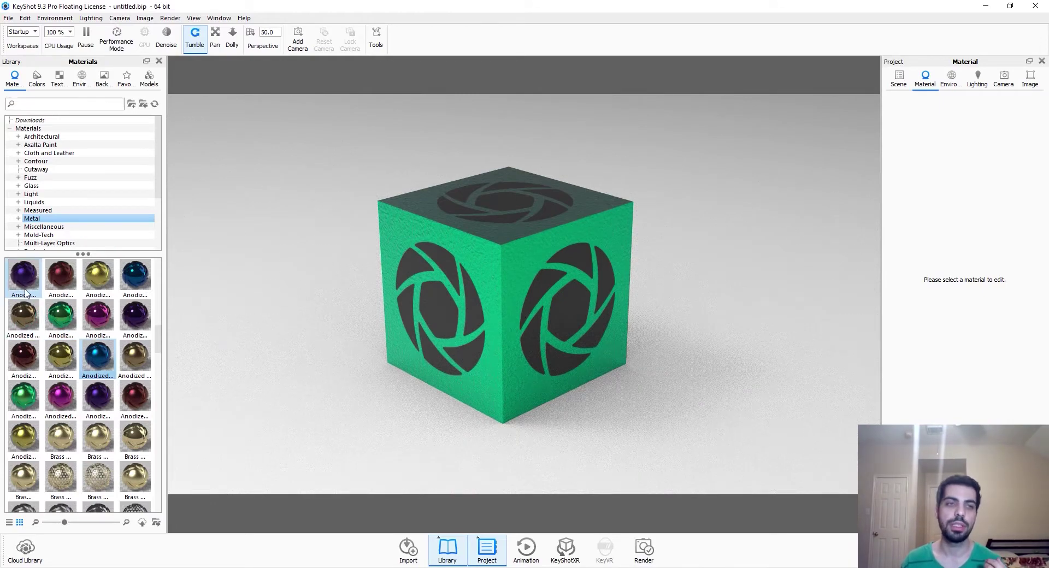
{"action": "left_click_drag", "start_coordinate": [24, 285], "coordinate": [409, 315]}
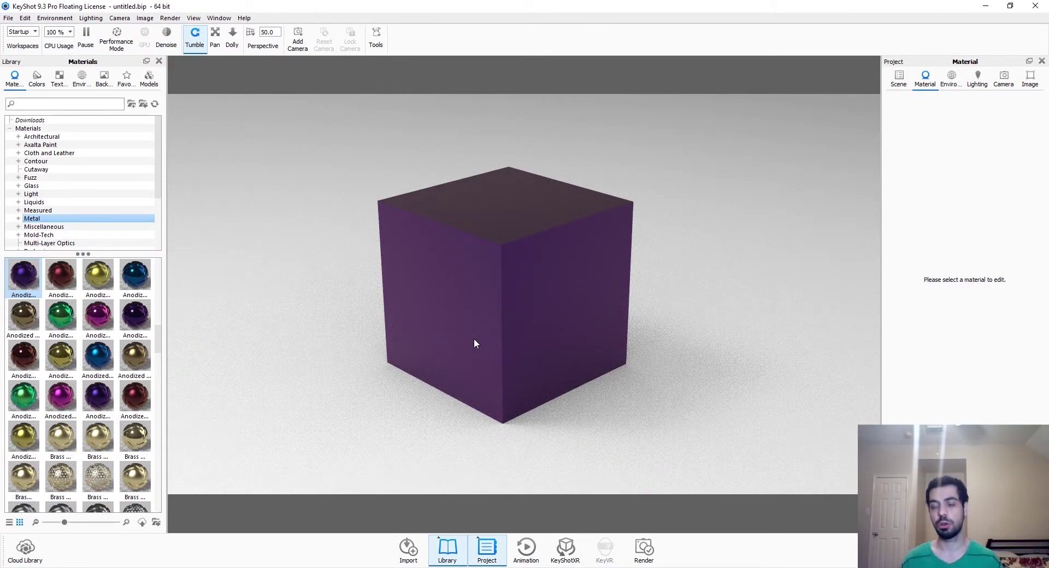
Undo the purple material and show the green material's Metal node in the Material Graph.
{"action": "key", "text": "ctrl+z"}
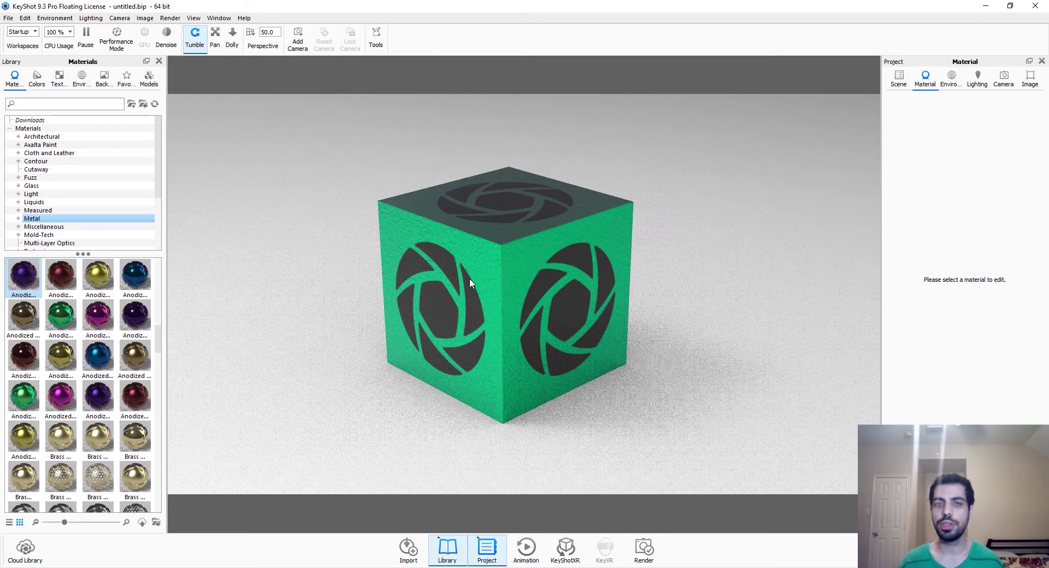
{"action": "double_click", "coordinate": [480, 269]}
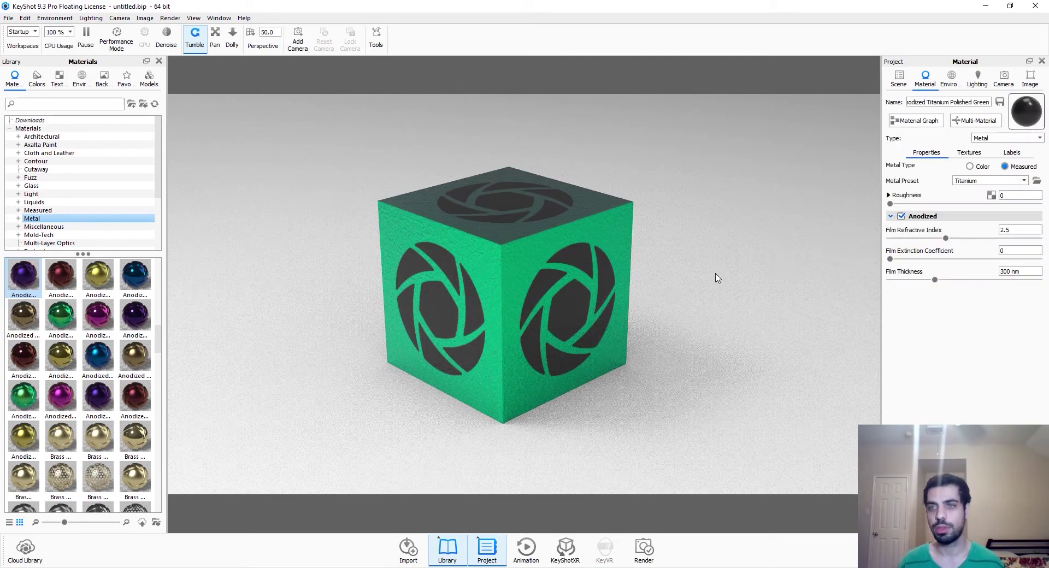
{"action": "left_click", "coordinate": [941, 122]}
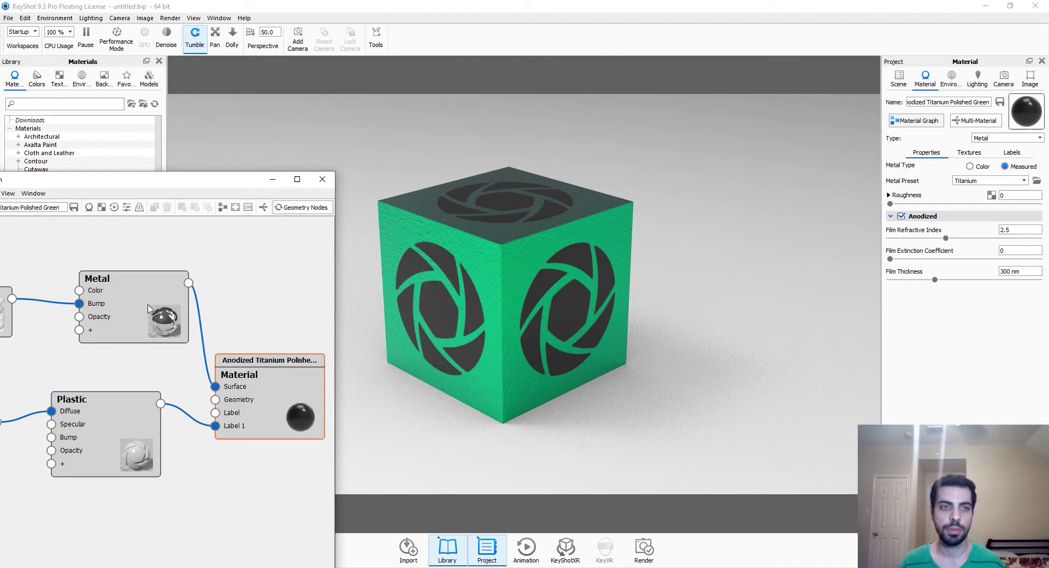
{"action": "left_click", "coordinate": [154, 333]}
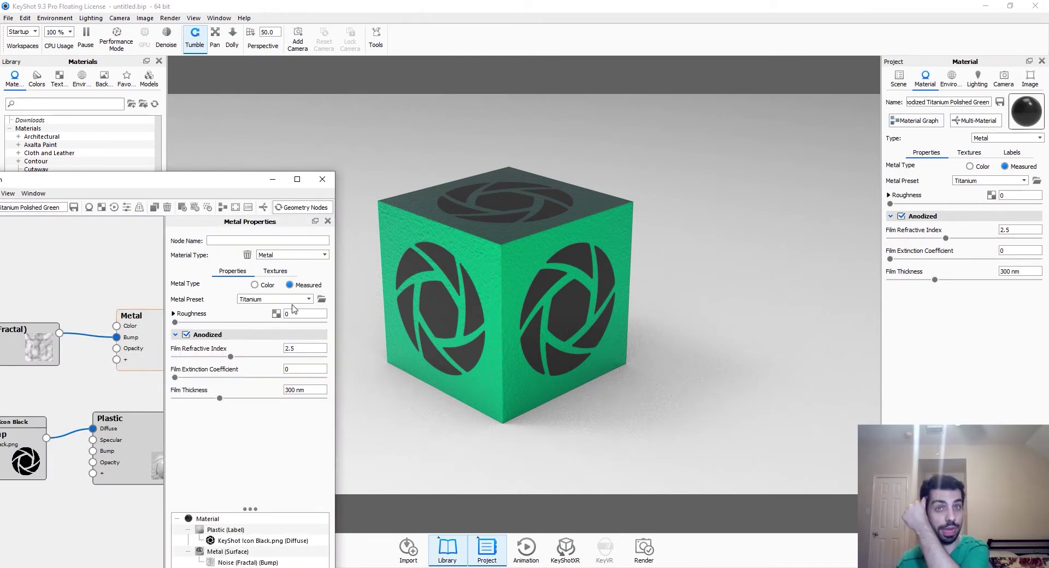
Switch the Metal node's type to Paint, undo it, and close the graph.
{"action": "left_click", "coordinate": [300, 255]}
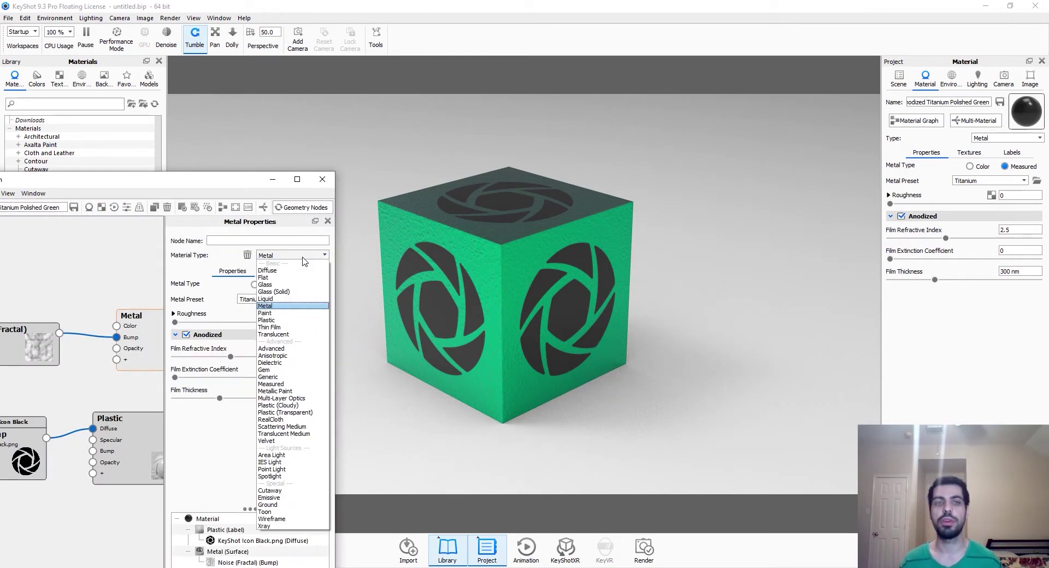
{"action": "left_click", "coordinate": [294, 321]}
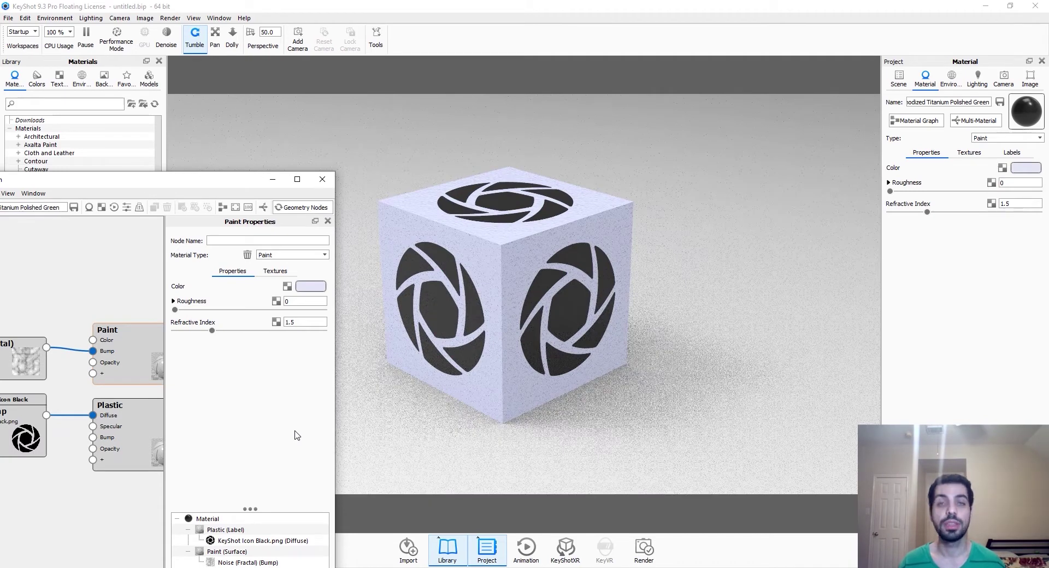
{"action": "key", "text": "ctrl+z"}
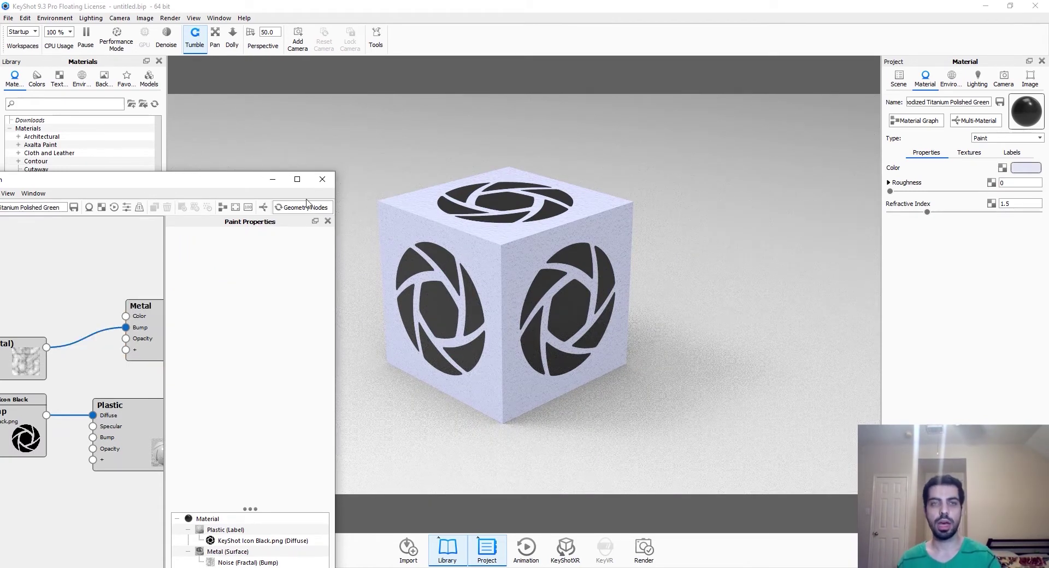
{"action": "left_click", "coordinate": [321, 181]}
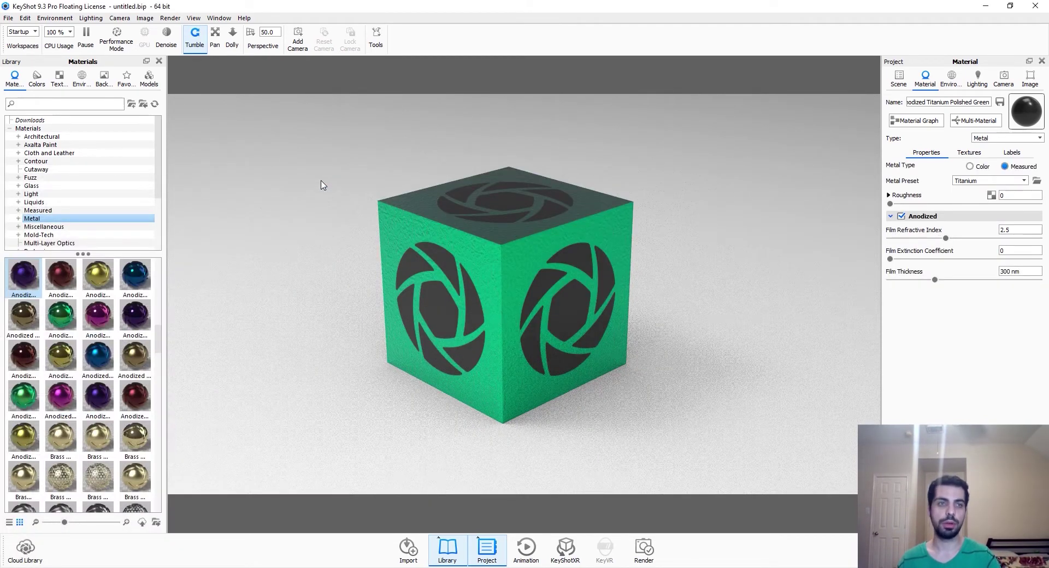
Ctrl-drag Aluminum Polished onto the cube, undo once, and reapply it keeping its logos.
{"action": "scroll", "coordinate": [77, 360], "scroll_direction": "up", "scroll_amount": 5}
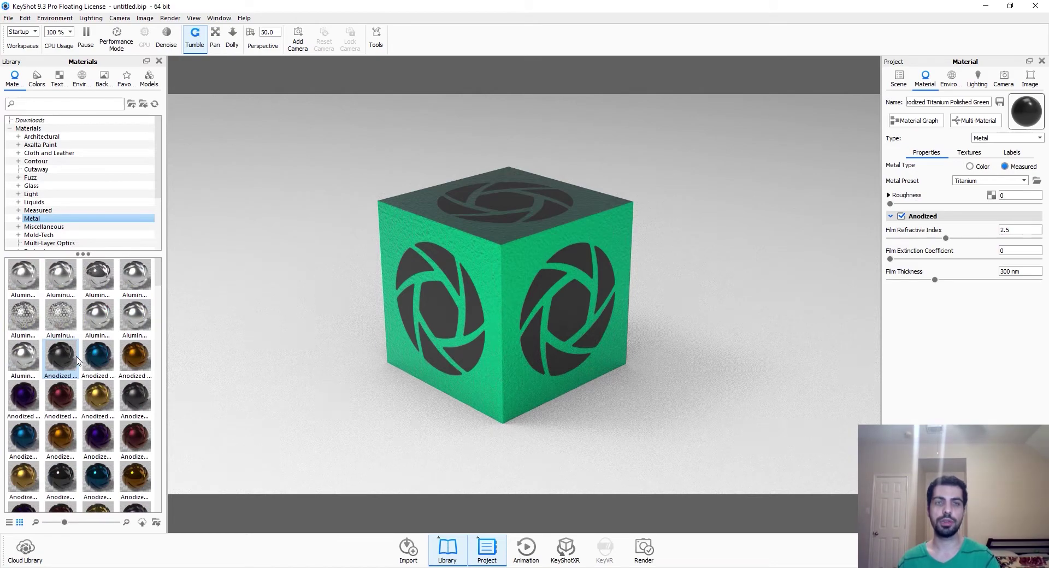
{"action": "left_click_drag", "start_coordinate": [97, 276], "coordinate": [467, 342]}
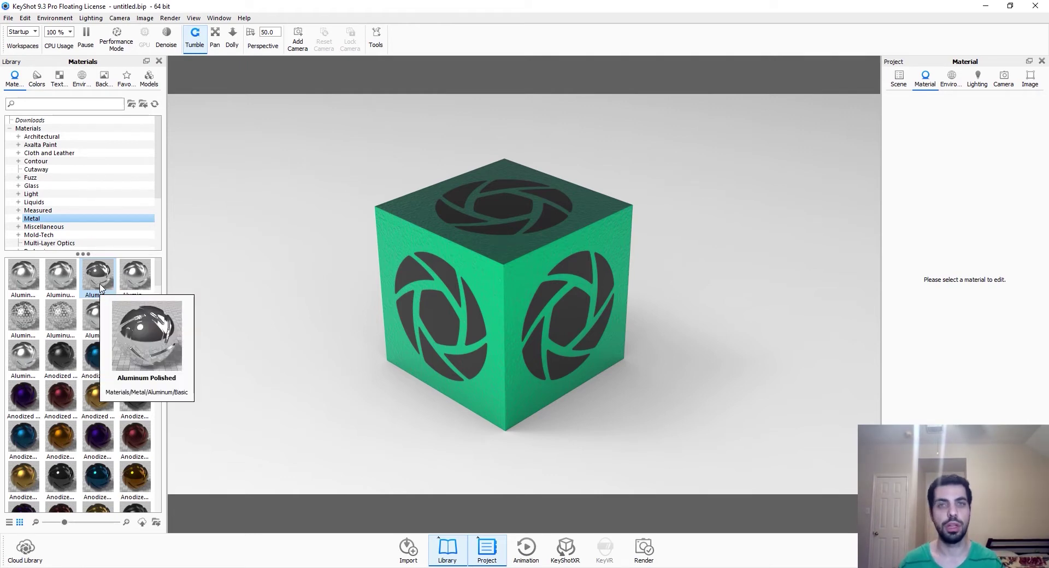
{"action": "mouse_move", "coordinate": [100, 287]}
{"action": "left_mouse_down"}
{"action": "mouse_move", "coordinate": [410, 291]}
{"action": "mouse_move", "coordinate": [430, 309]}
{"action": "left_mouse_up"}
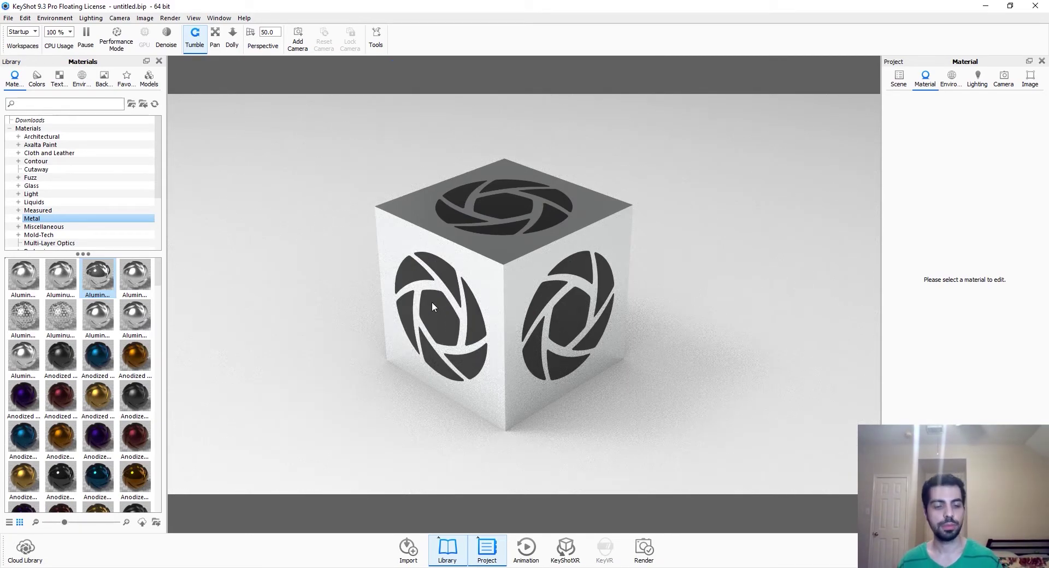
{"action": "key", "text": "ctrl+z"}
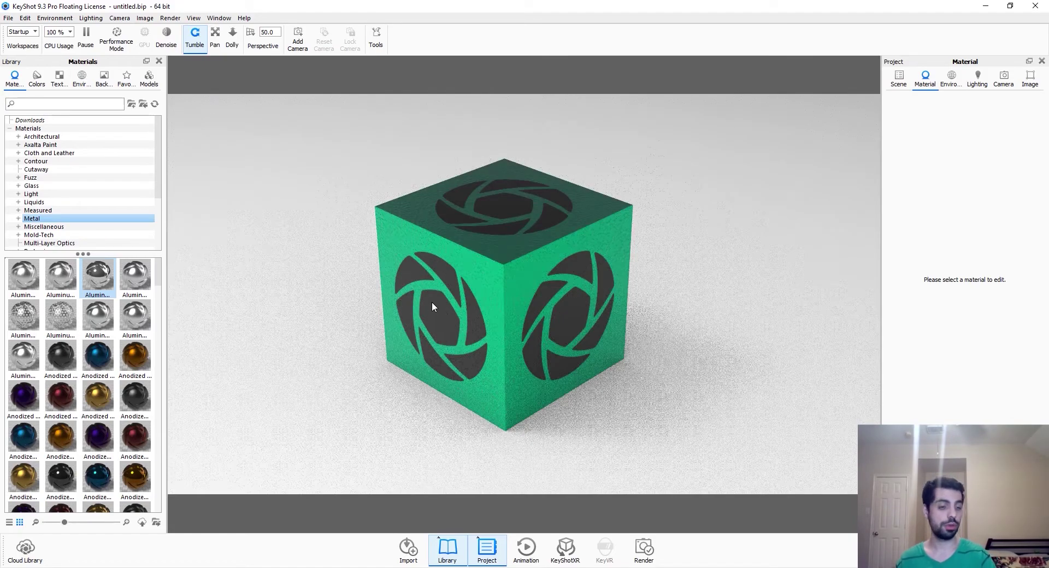
{"action": "mouse_move", "coordinate": [98, 281]}
{"action": "left_mouse_down"}
{"action": "mouse_move", "coordinate": [383, 297]}
{"action": "mouse_move", "coordinate": [323, 140]}
{"action": "left_mouse_up"}
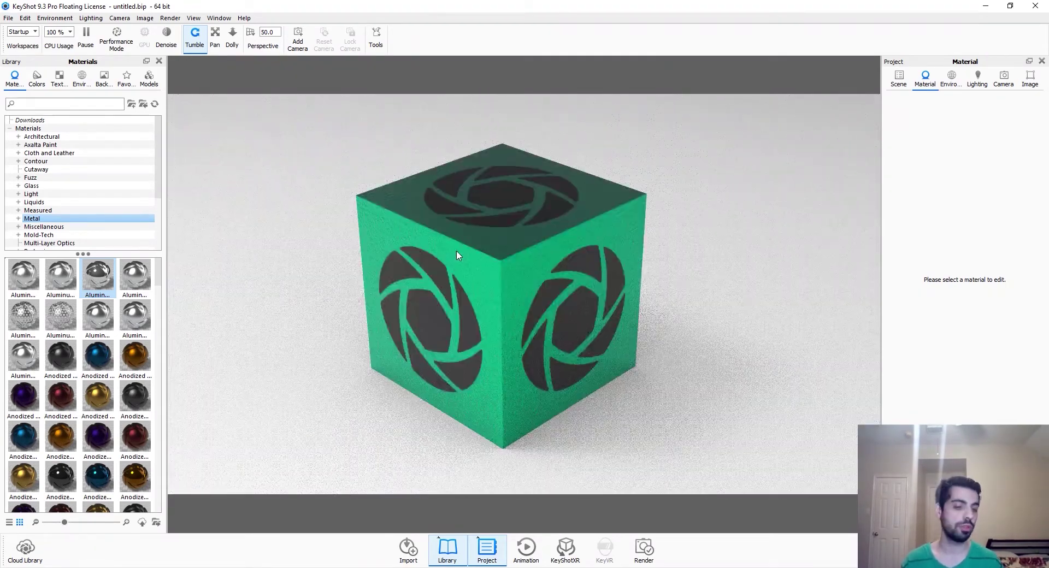
{"action": "mouse_move", "coordinate": [87, 282]}
{"action": "left_mouse_down"}
{"action": "mouse_move", "coordinate": [204, 300]}
{"action": "mouse_move", "coordinate": [457, 281]}
{"action": "left_mouse_up"}
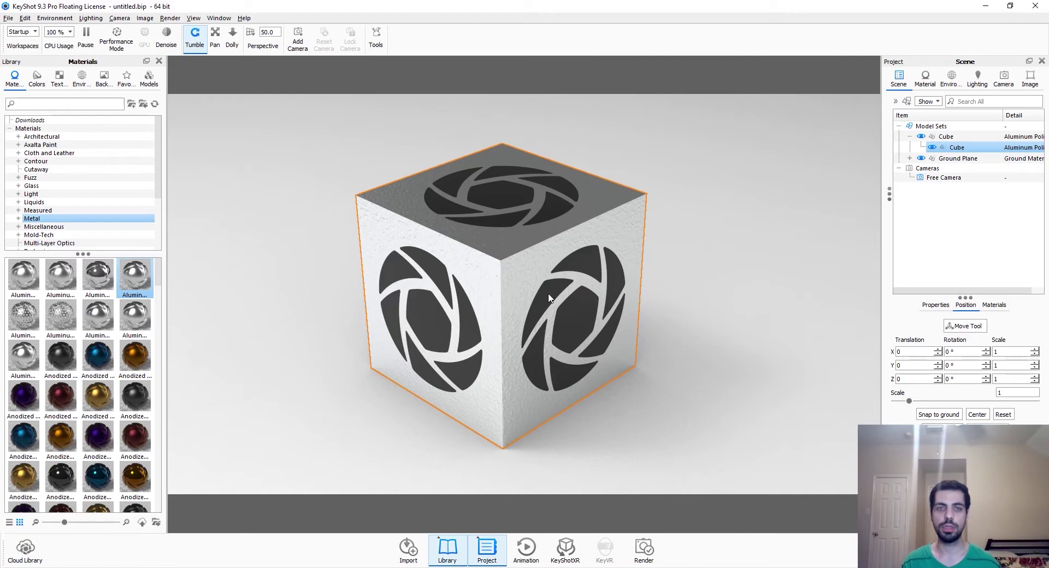
Make the cube a Multi-Material with a new plastic sub-material, keeping polished aluminum active.
{"action": "double_click", "coordinate": [549, 298]}
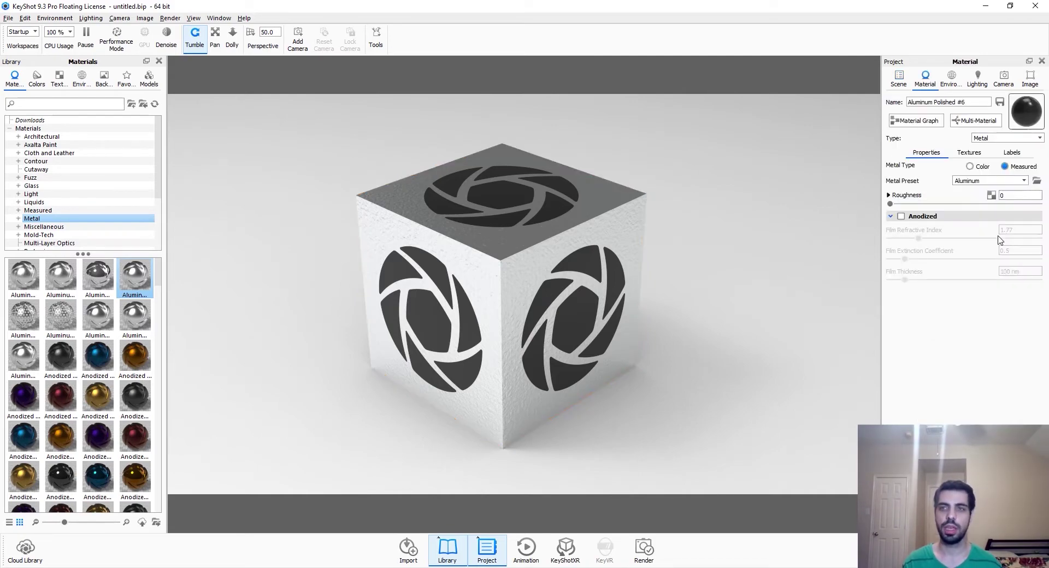
{"action": "left_click", "coordinate": [980, 124]}
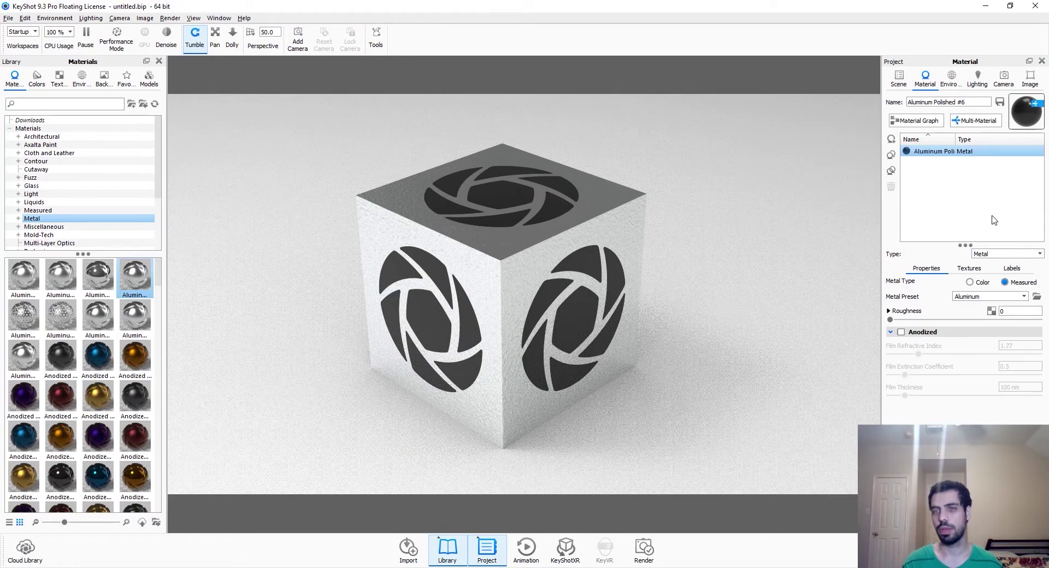
{"action": "left_click", "coordinate": [891, 141]}
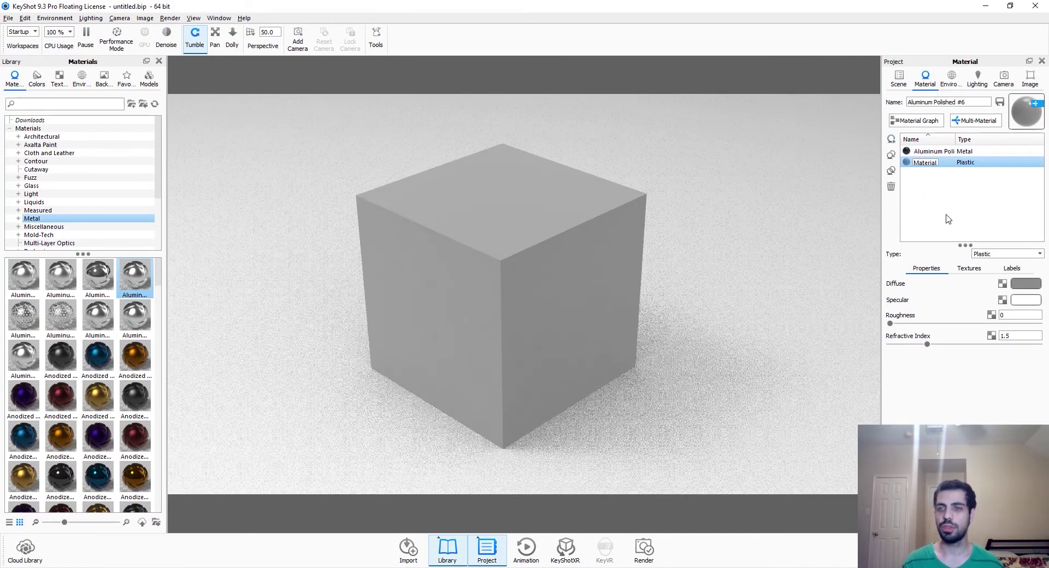
{"action": "left_click", "coordinate": [957, 151]}
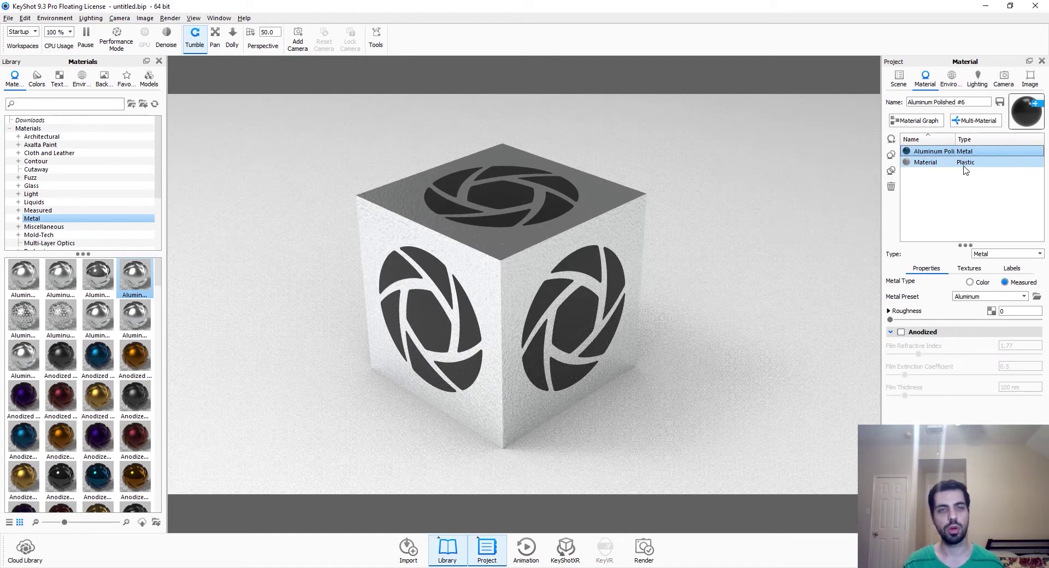
{"action": "left_click", "coordinate": [964, 165]}
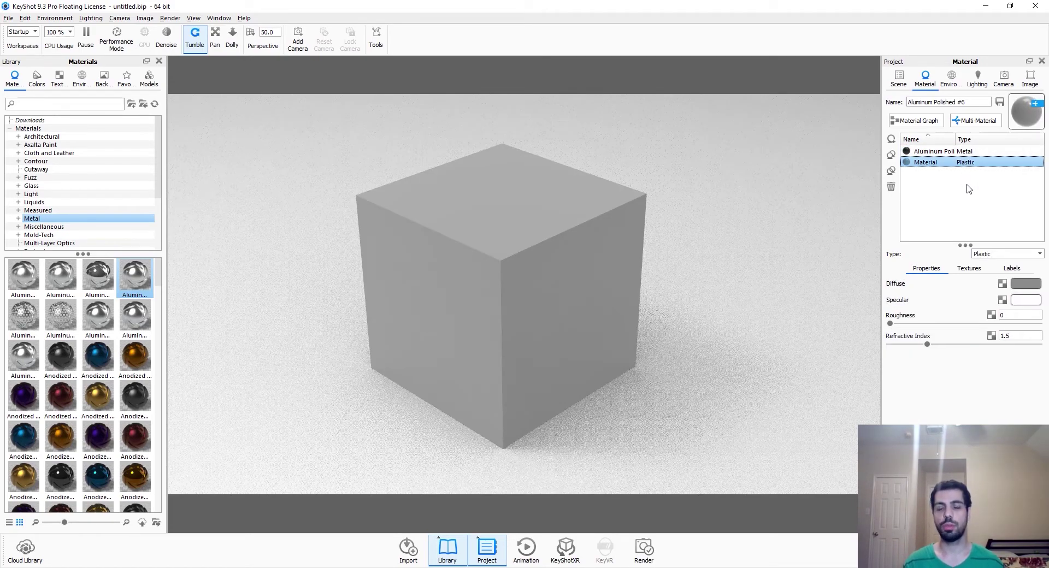
{"action": "left_click", "coordinate": [960, 152]}
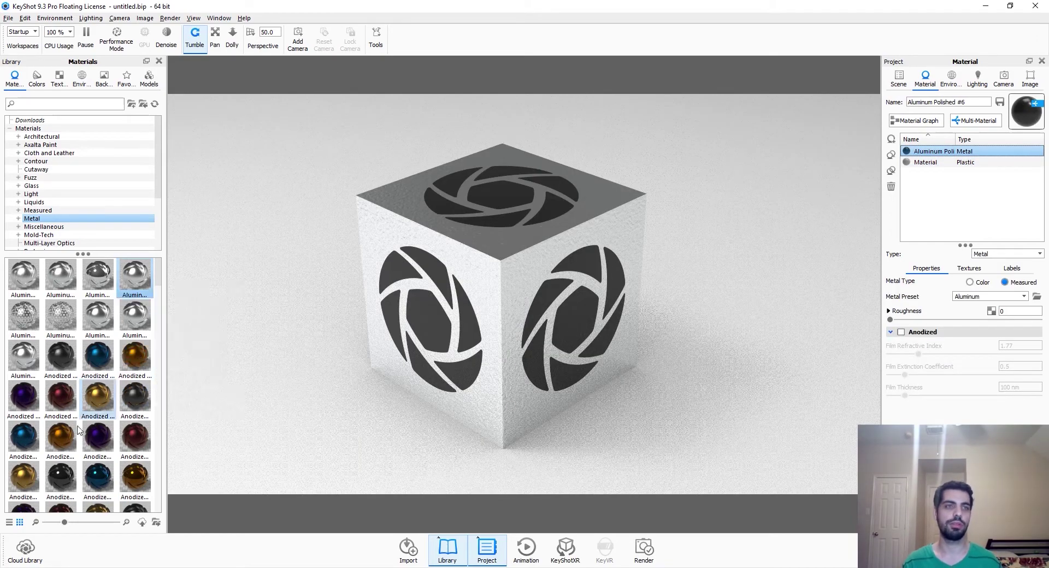
Add a rough aluminum (roughness 0.1) as the cube's third sub-material and make it active.
{"action": "left_click_drag", "start_coordinate": [136, 281], "coordinate": [267, 350]}
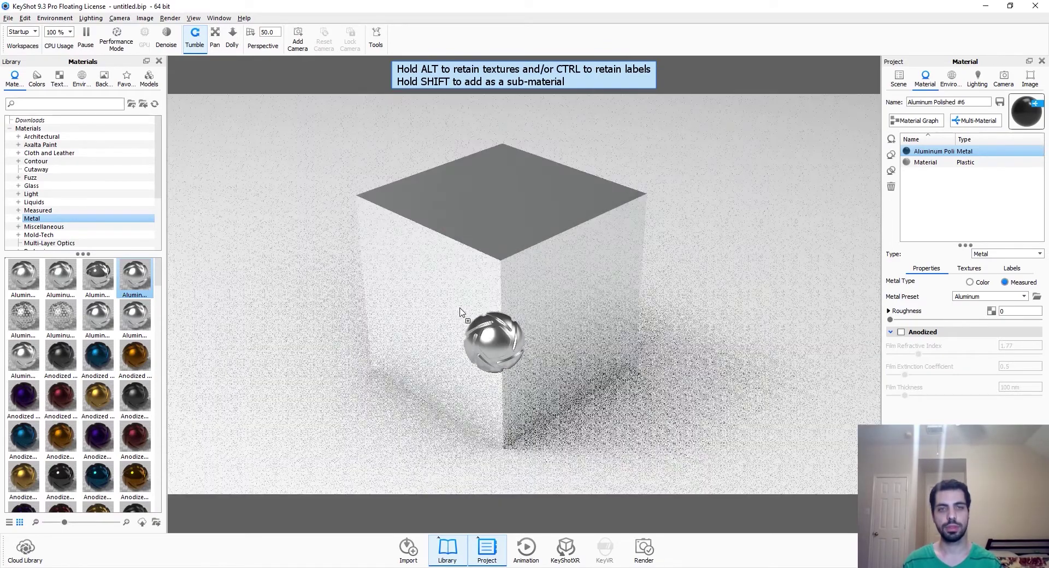
{"action": "left_click_drag", "start_coordinate": [267, 349], "coordinate": [460, 313]}
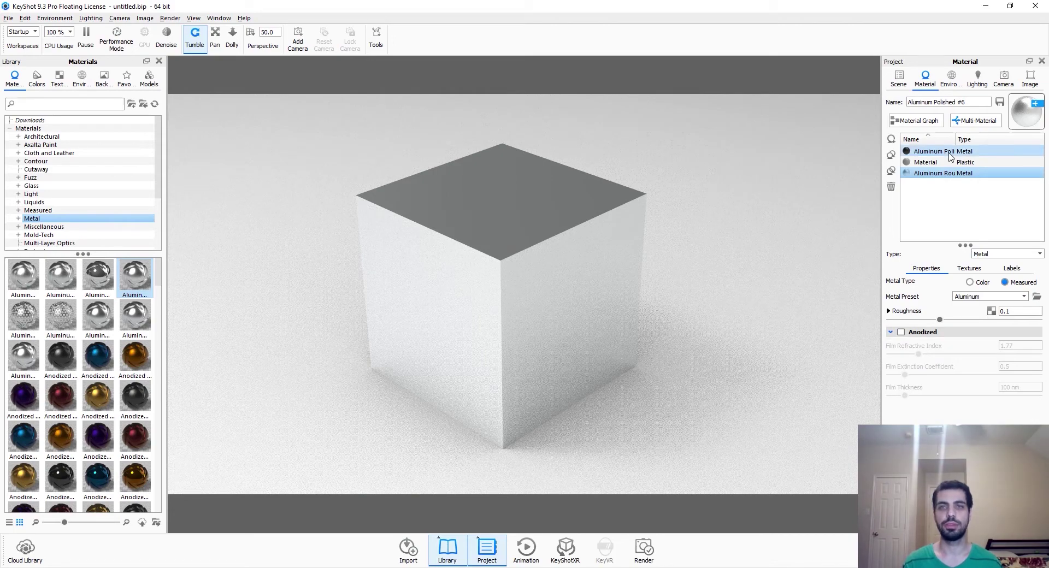
{"action": "left_click", "coordinate": [948, 162]}
{"action": "left_click", "coordinate": [946, 173]}
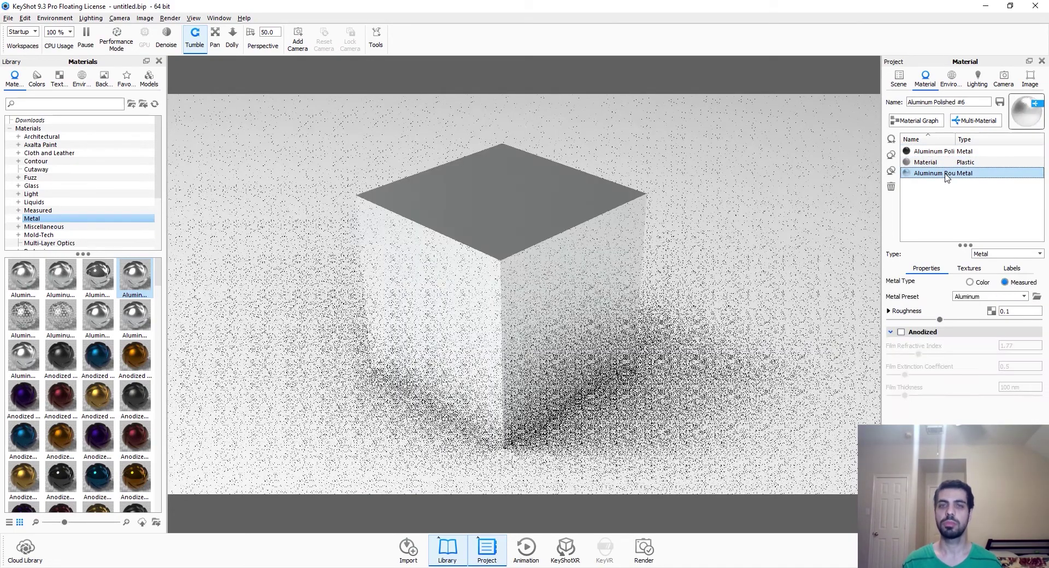